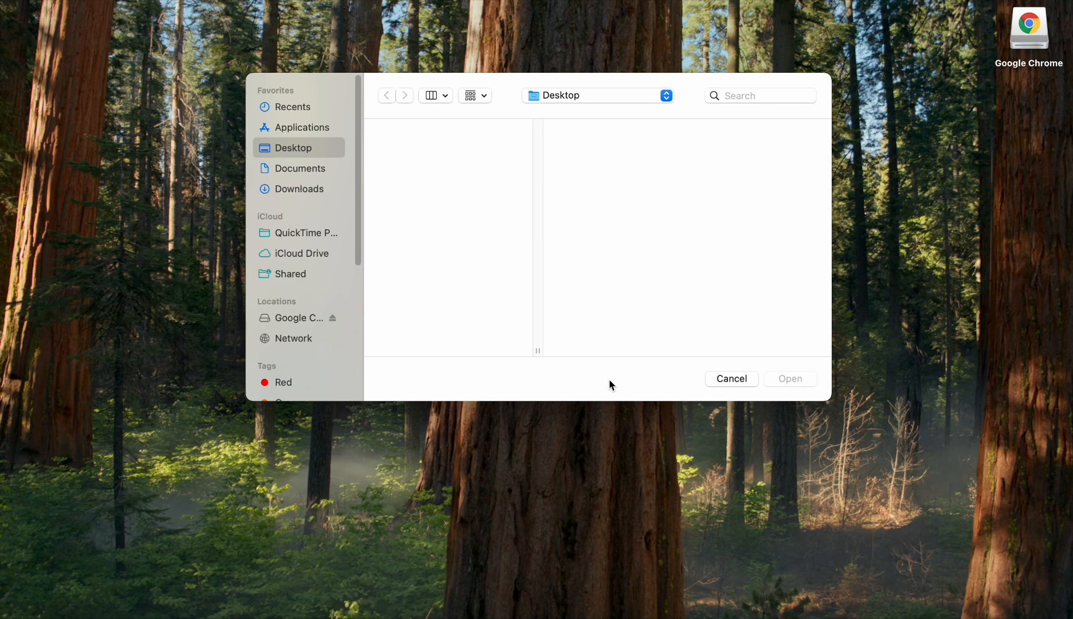
Switch to Google Chrome and search Google for "burp suite for macbook"
click(889, 610)
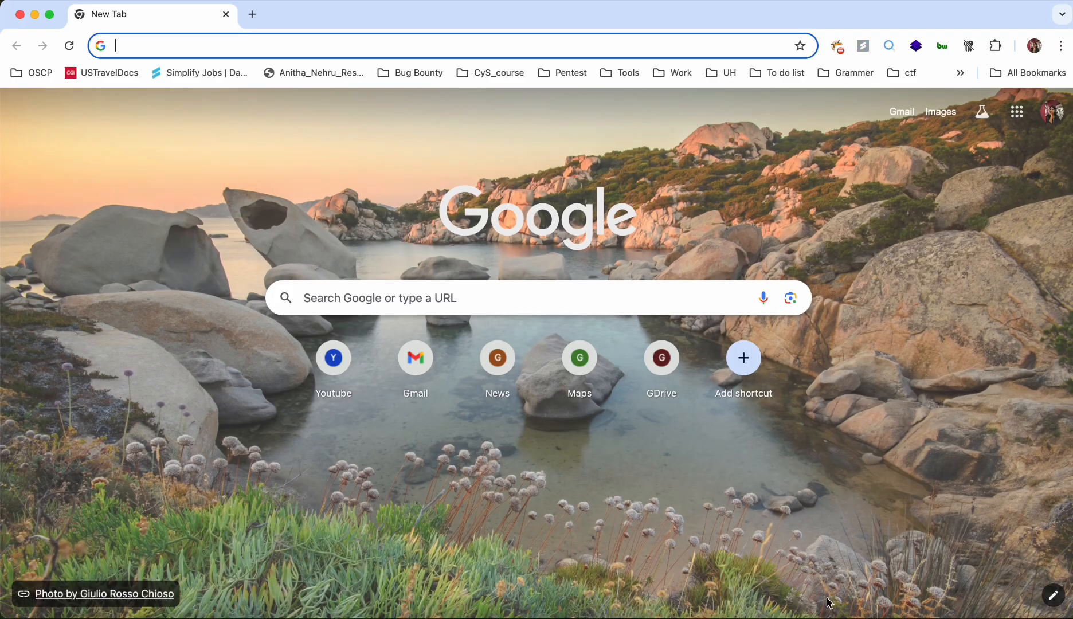
text(bu)
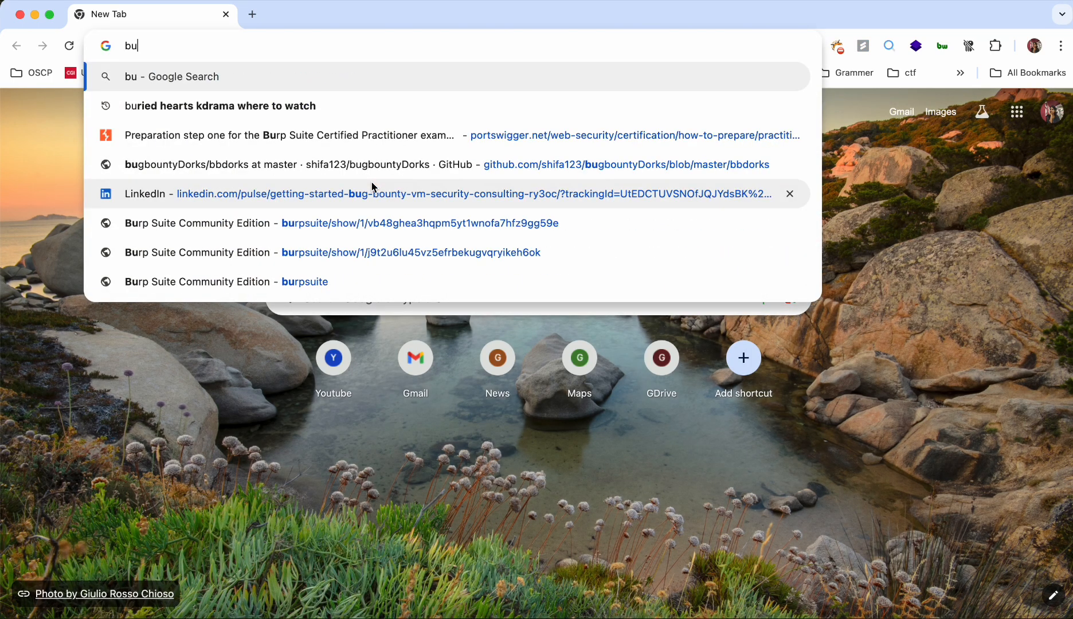
text(rp si)
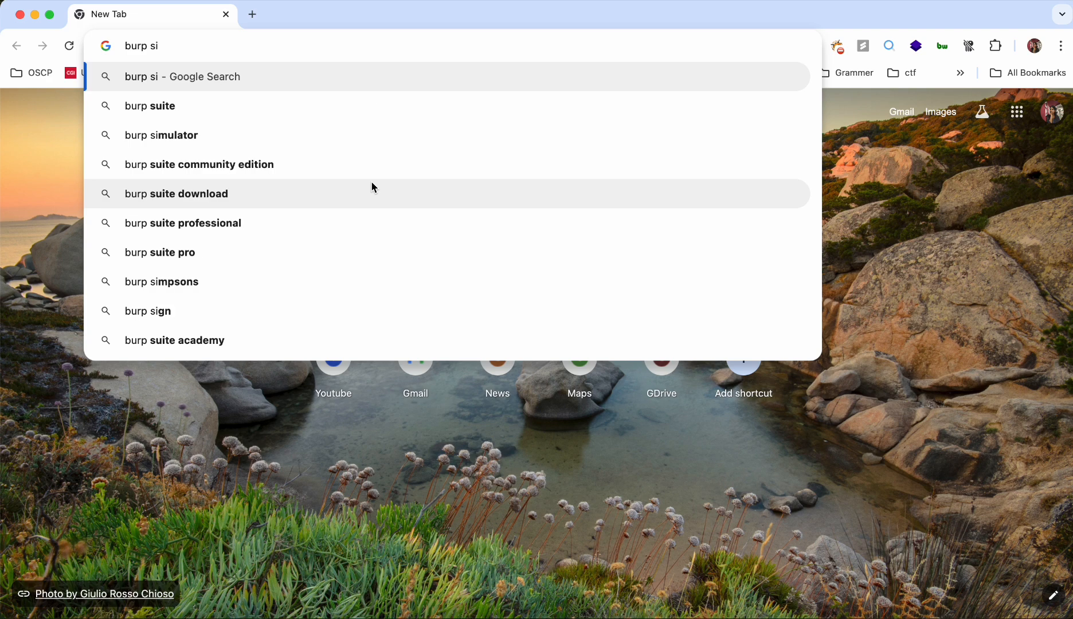
key(BackSpace)
text(u)
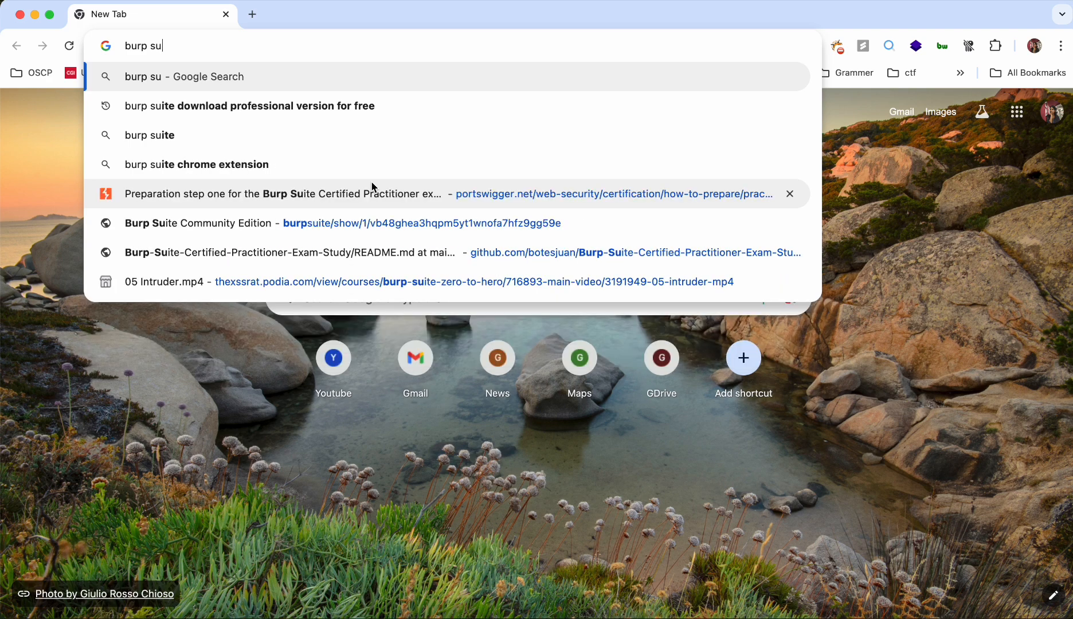
text(ite for )
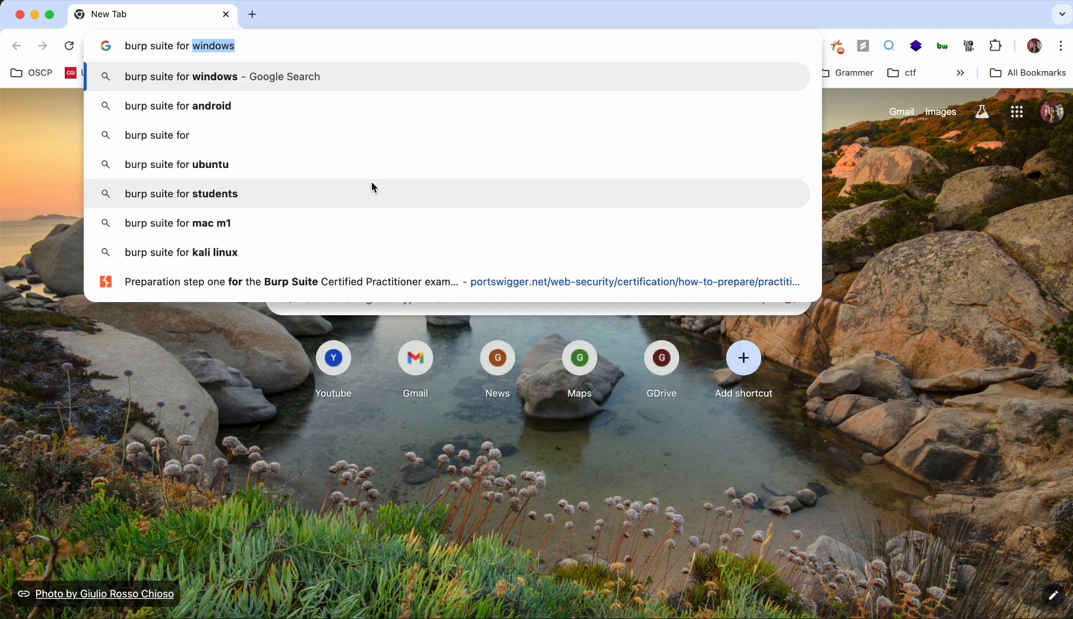
text(macb)
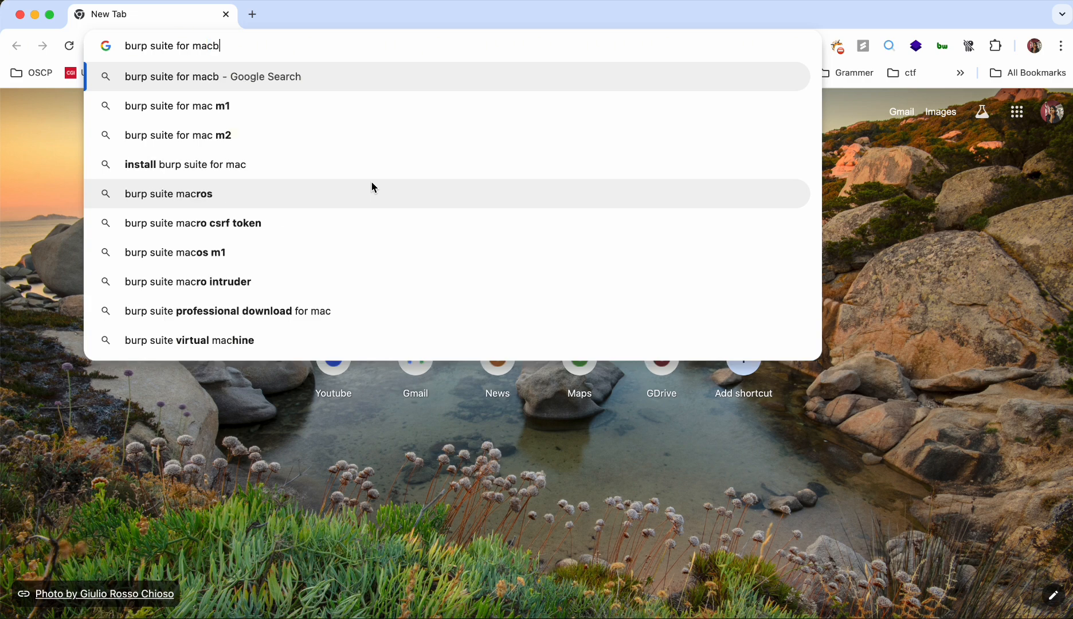
text(ook)
key(Return)
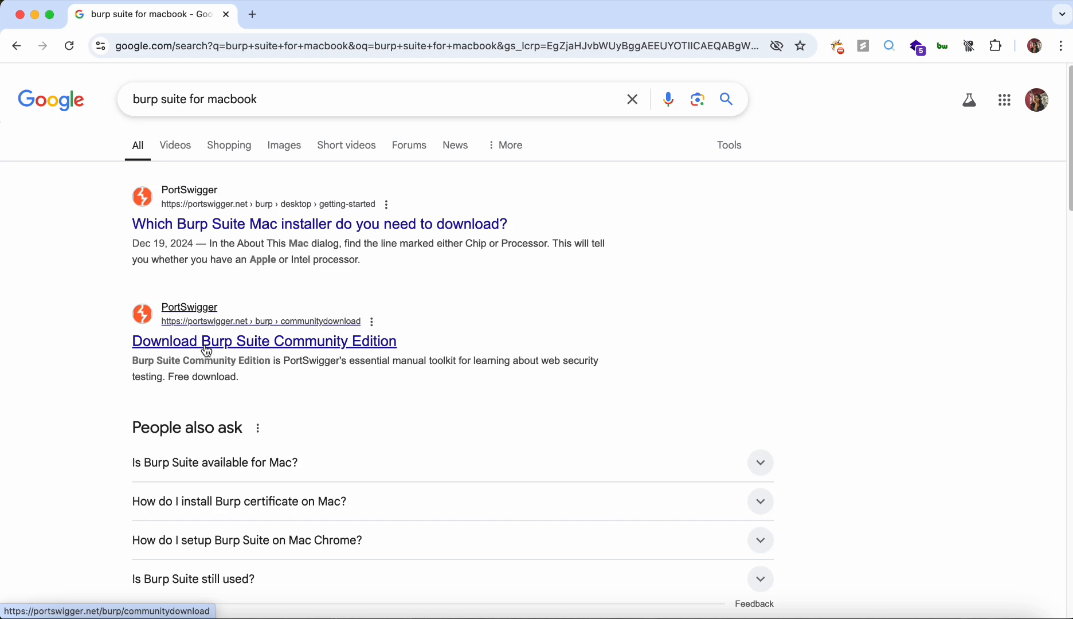
Open PortSwigger's Burp Suite Community Edition page from the search results and go straight to its downloads without entering an email
click(207, 342)
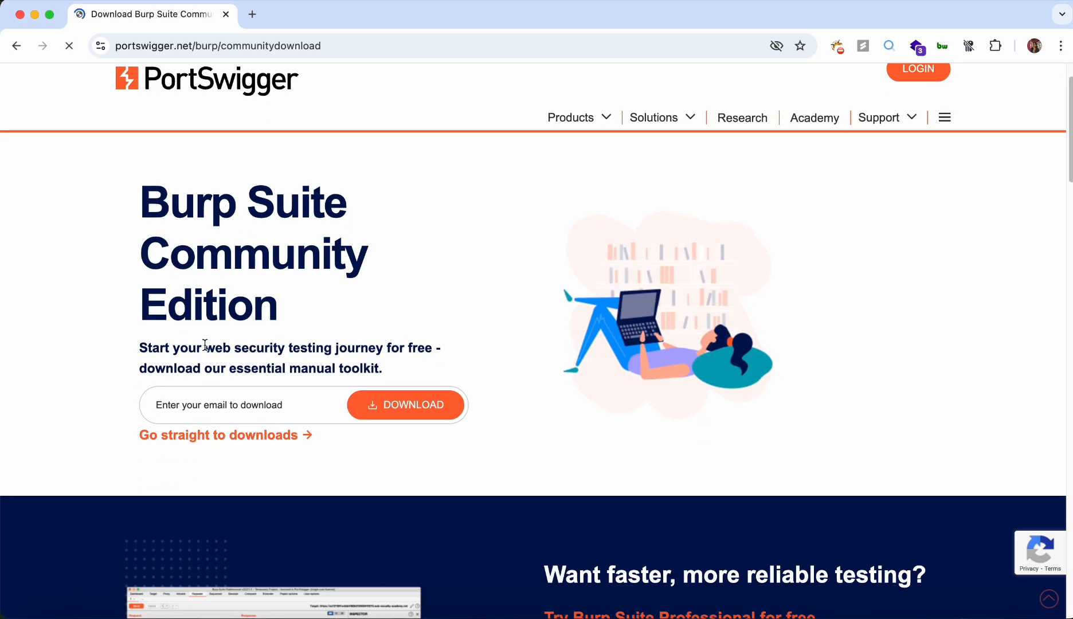
scroll(263, 414, down, 1)
click(264, 412)
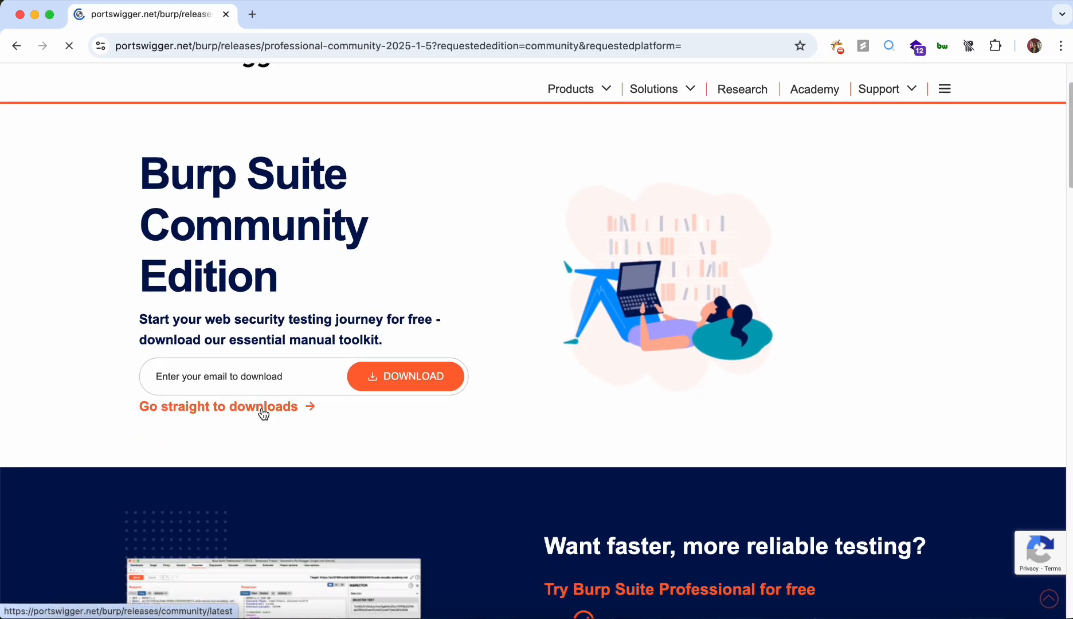
scroll(263, 412, down, 1)
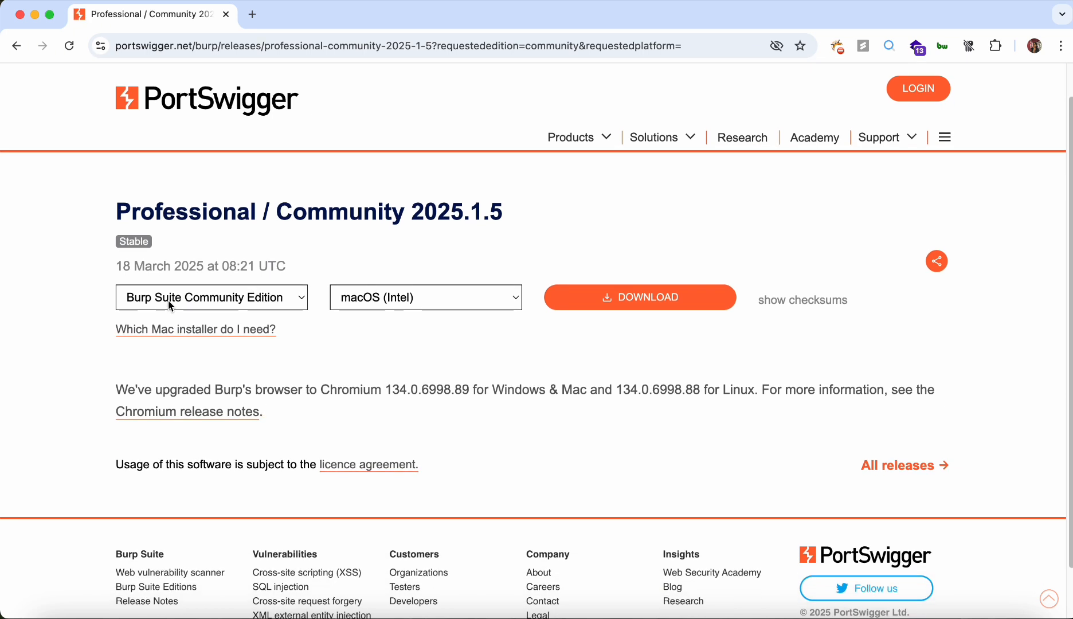
Download Burp Suite Community Edition 2025.1.5 for macOS (Apple Silicon) and check the download progress
click(194, 301)
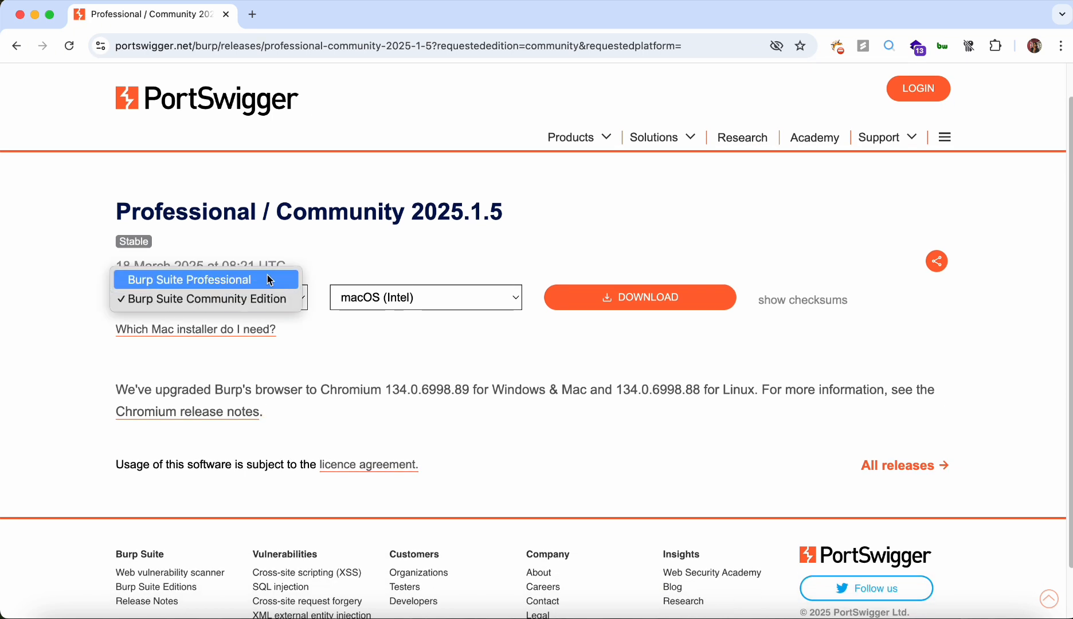
click(270, 306)
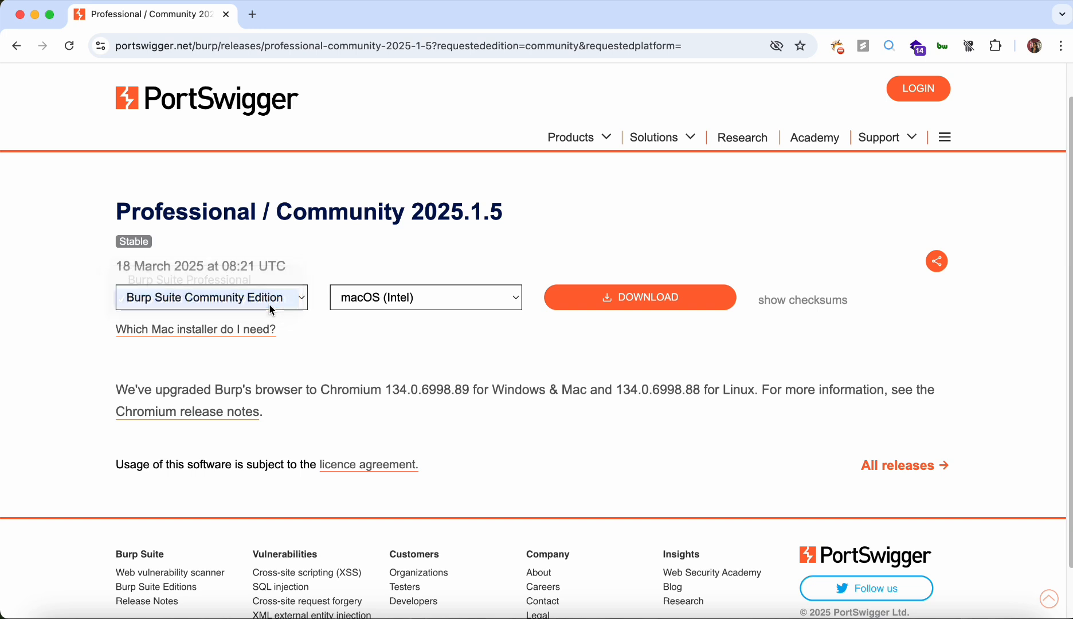
click(376, 296)
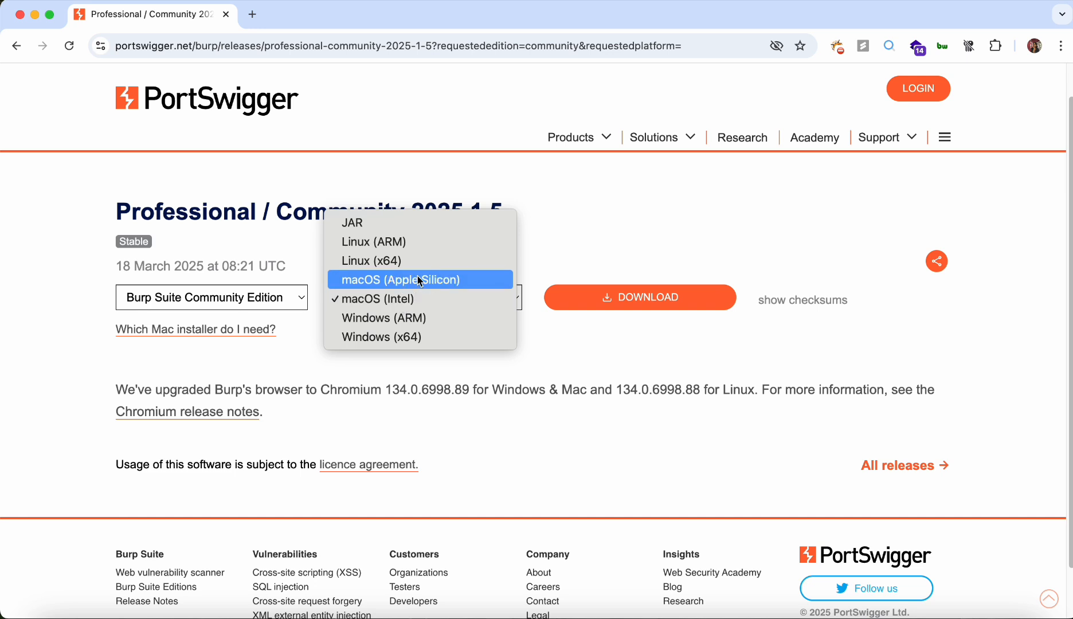
click(353, 285)
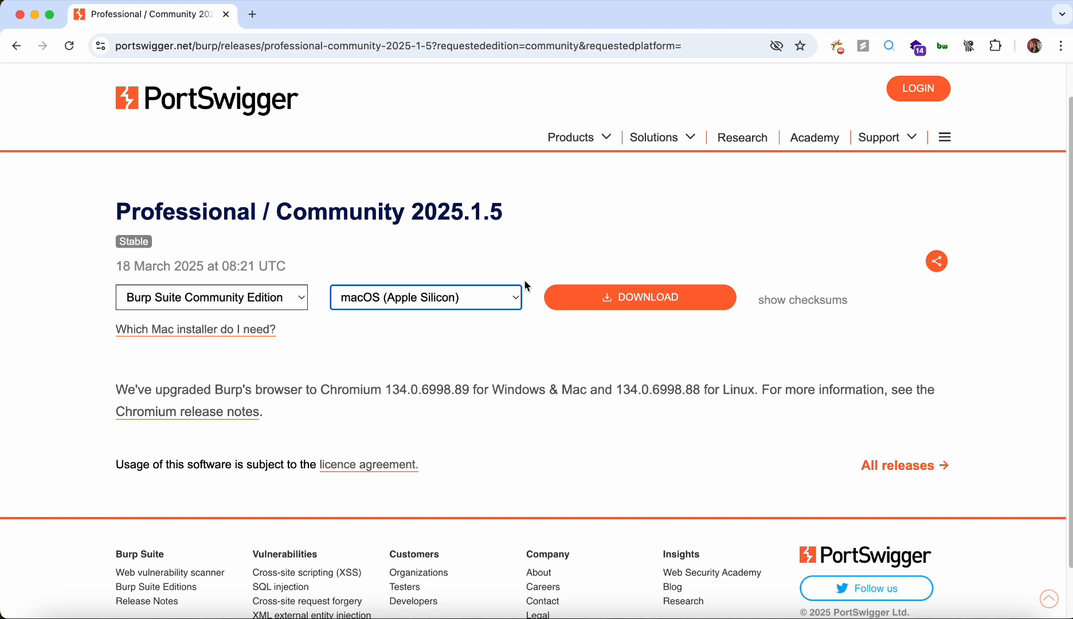
click(628, 307)
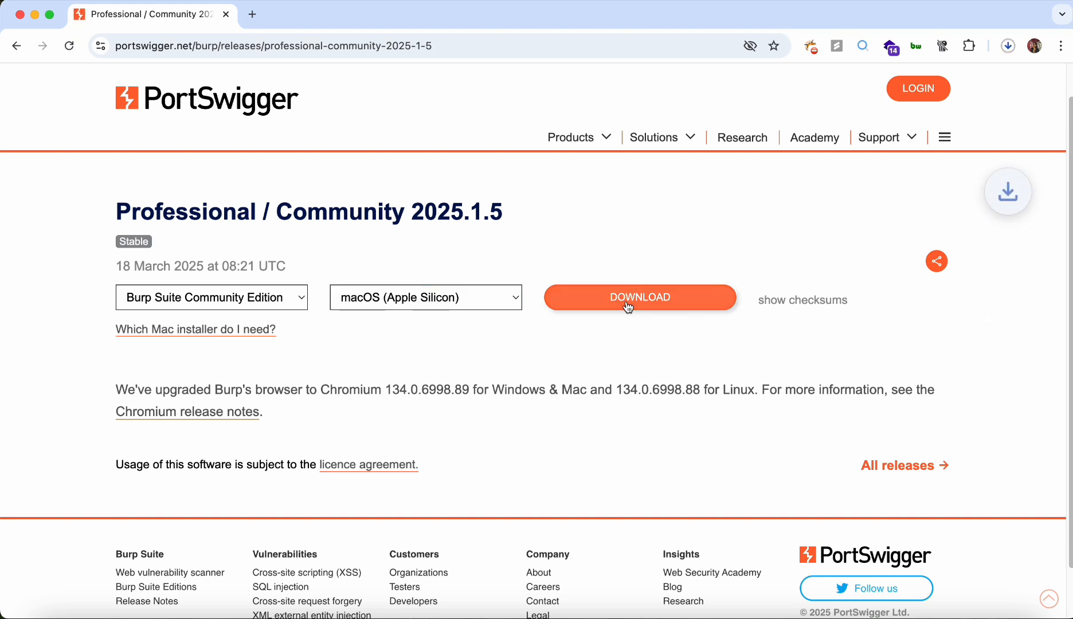
click(1008, 47)
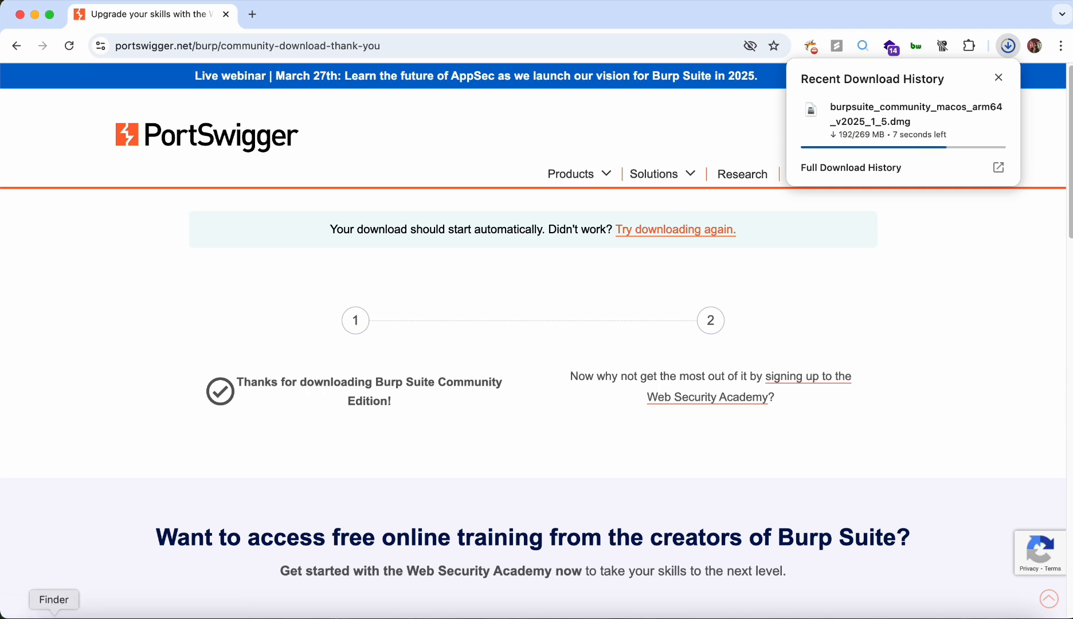
Switch to Finder and open burpsuite_community_macos_arm64_v2025_1_5.dmg from the Downloads folder
click(54, 616)
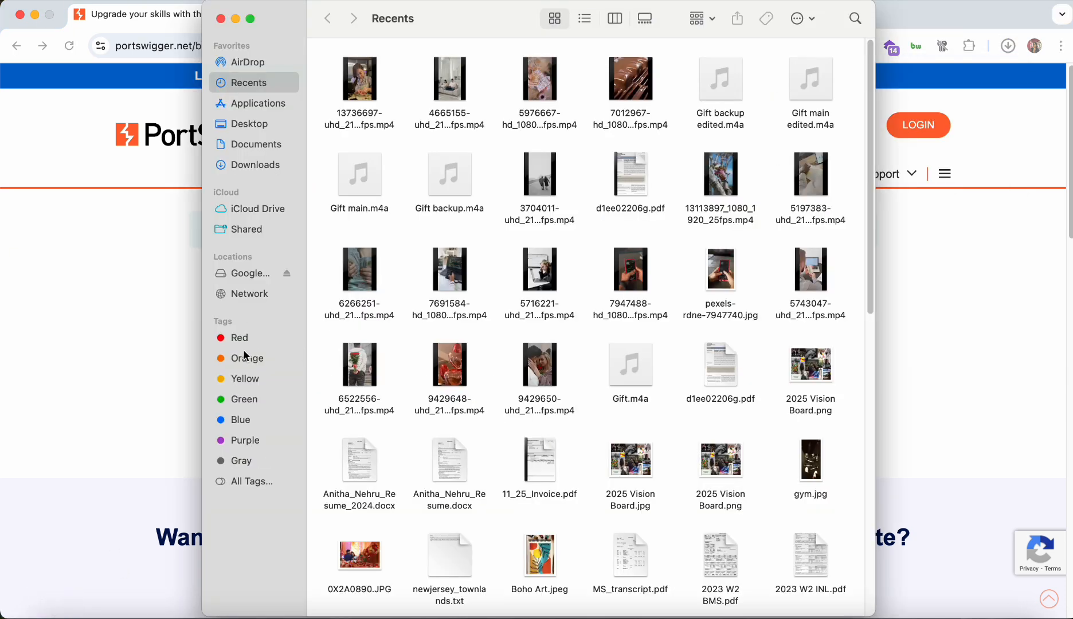
key(super+t)
click(253, 125)
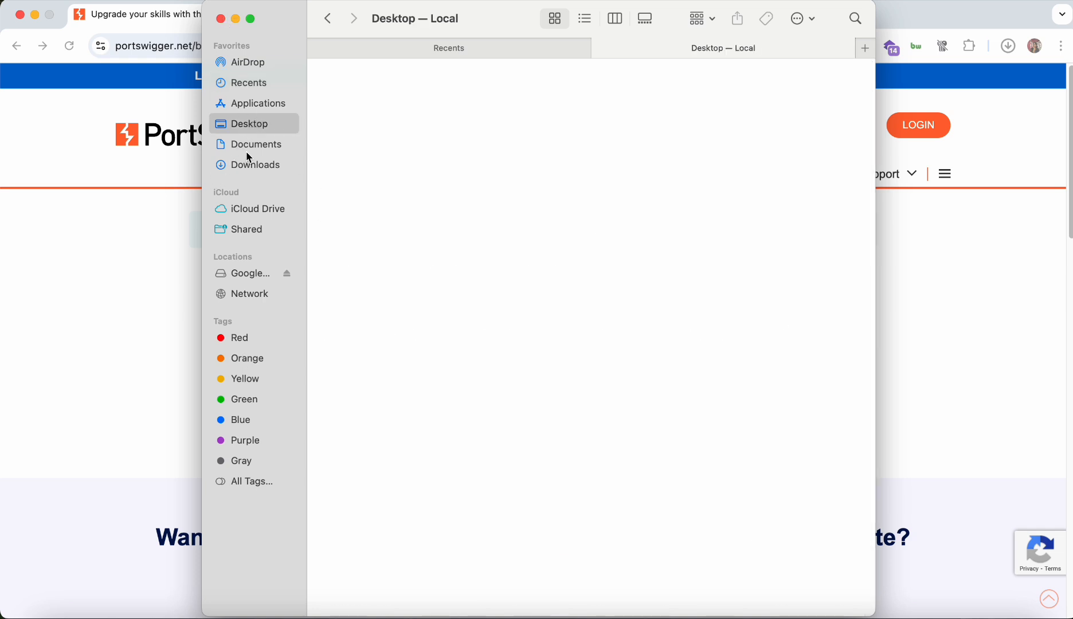
click(249, 165)
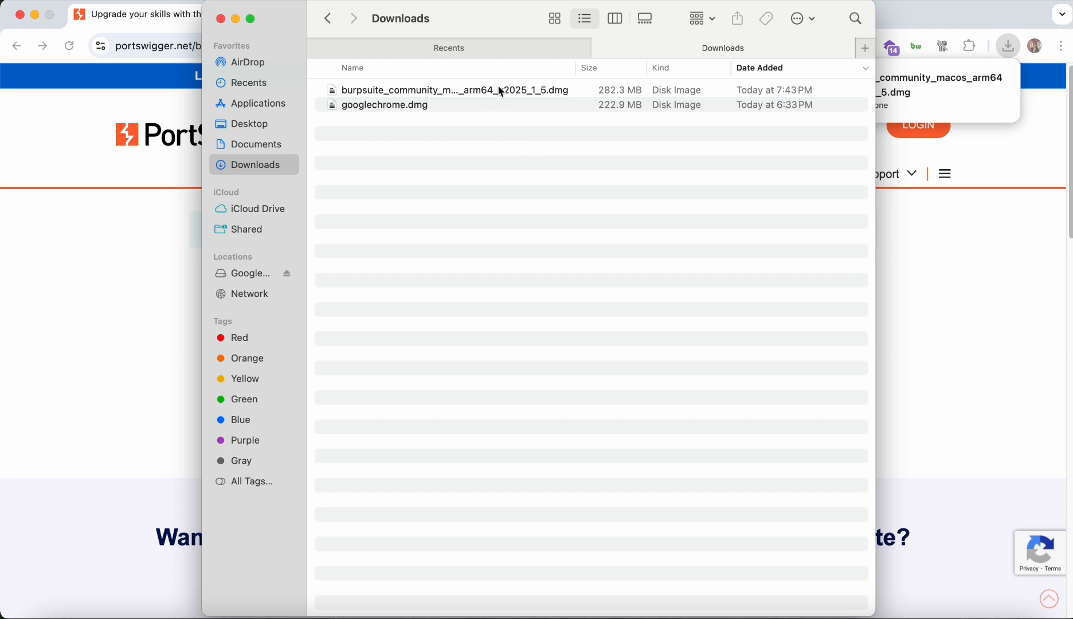
click(501, 92)
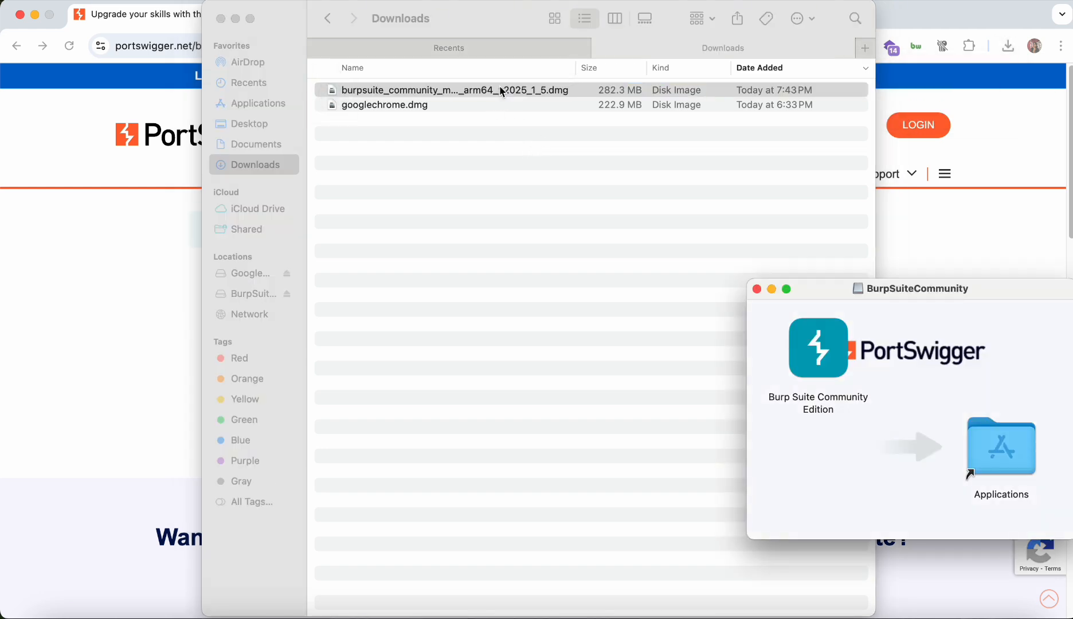
Install Burp Suite Community Edition by copying it from the mounted disk image into the Applications folder
drag(907, 290, 473, 240)
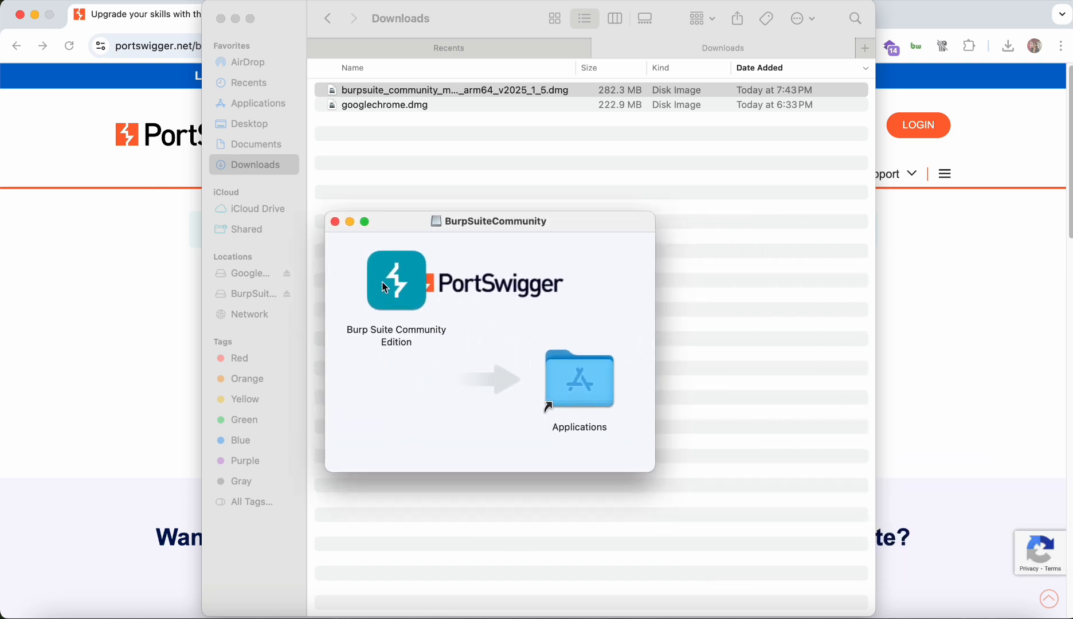
drag(396, 281, 569, 381)
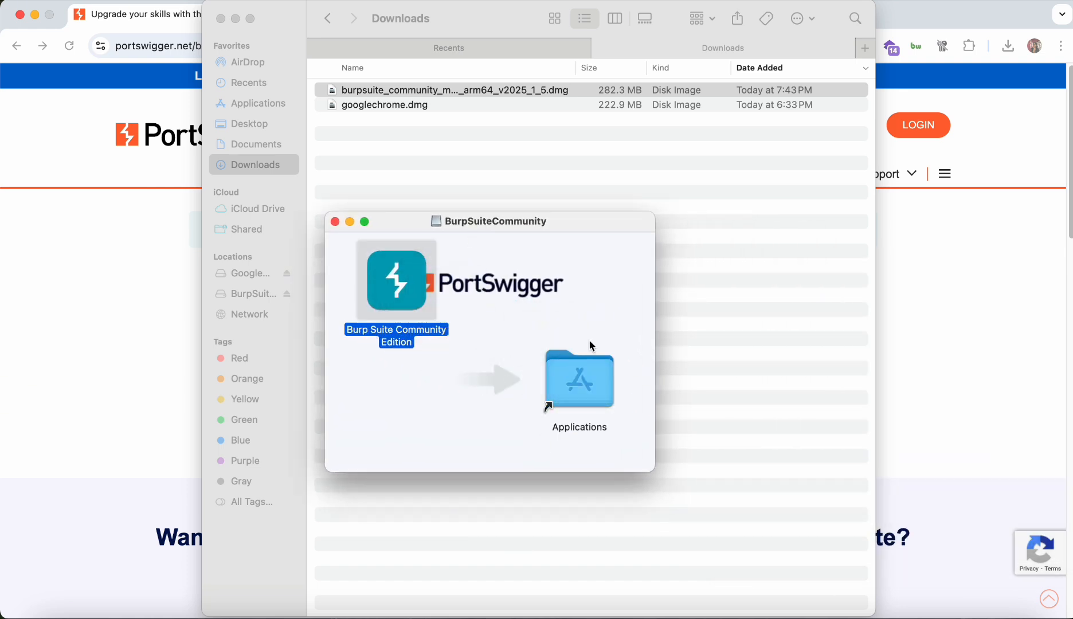
click(613, 181)
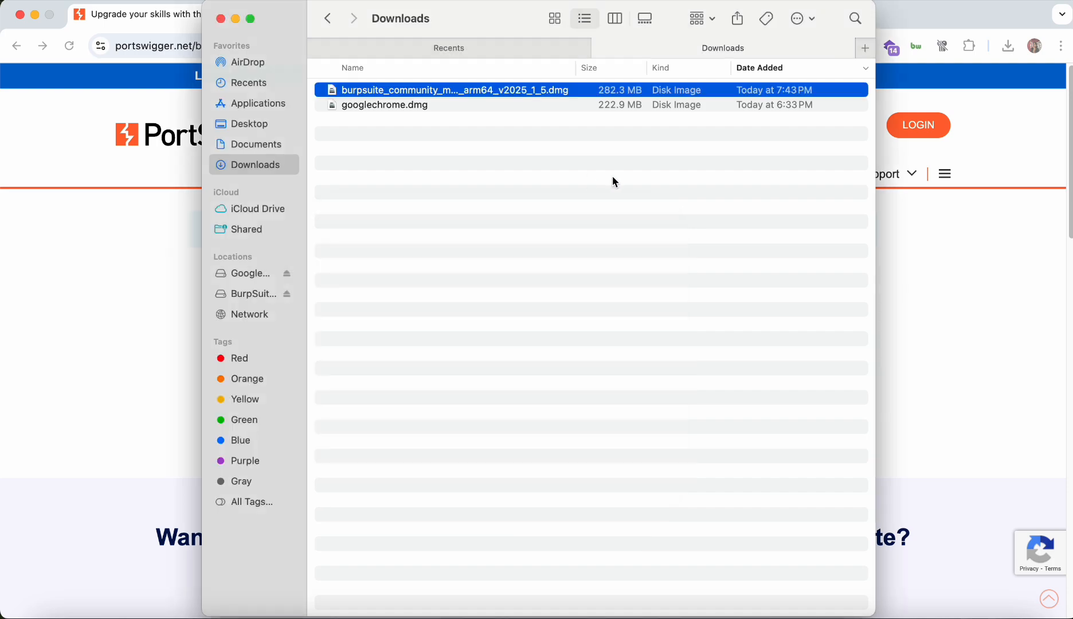
key(ctrl+Up)
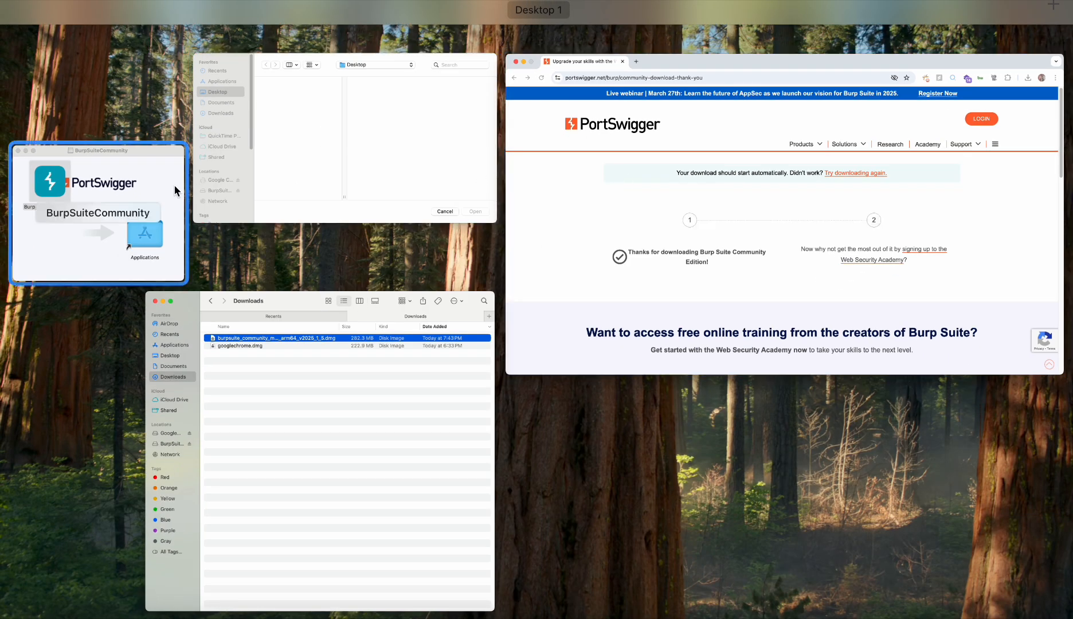
click(173, 186)
Find Burp Suite Community Edition with a system-wide search for "burp" and launch it, allowing the internet-downloaded app to open
key(super+space)
text(burp)
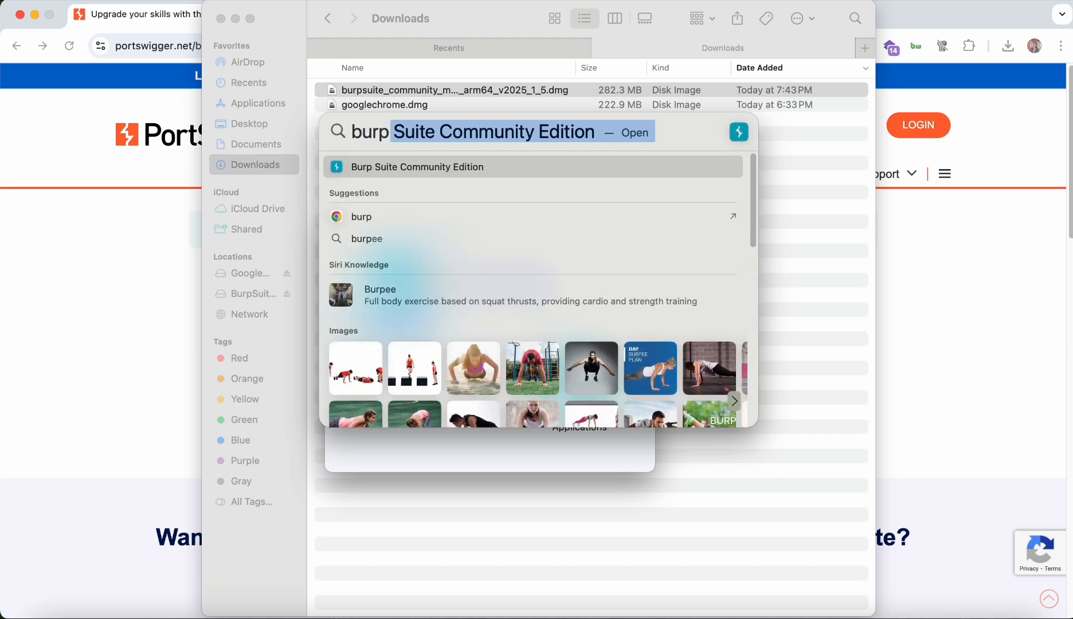
key(Return)
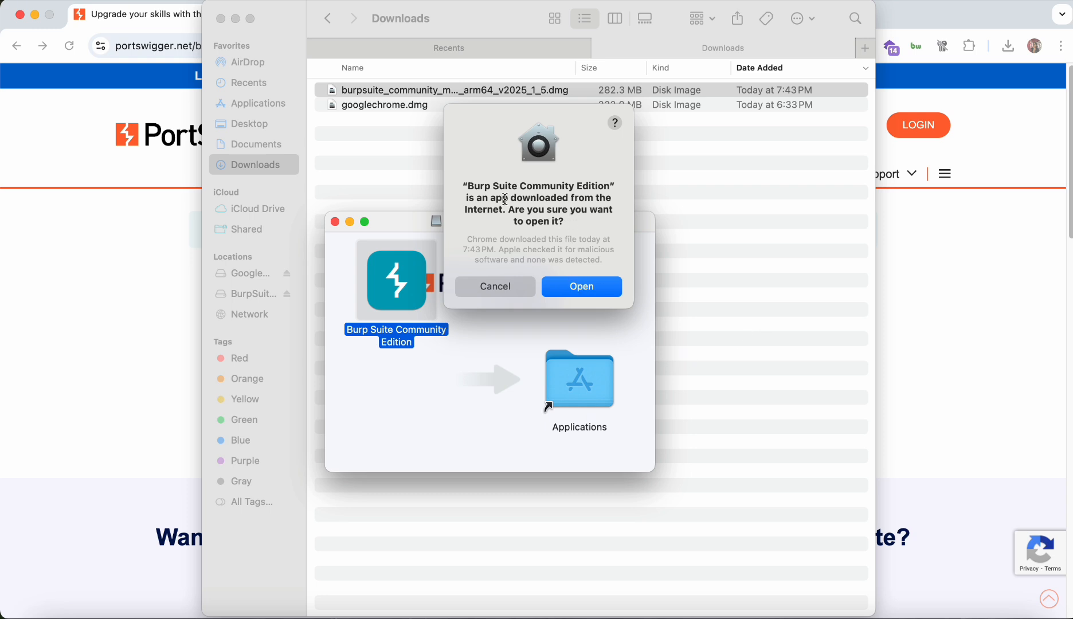
click(580, 286)
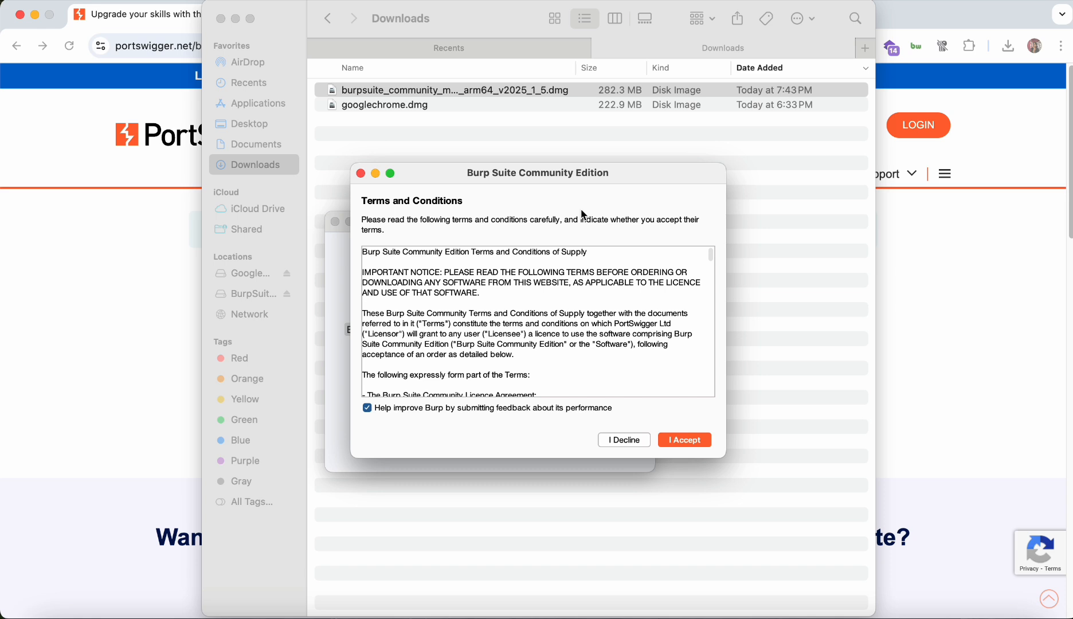
Accept Burp's terms and start a temporary in-memory project with Burp defaults, showing the Proxy tool
click(695, 446)
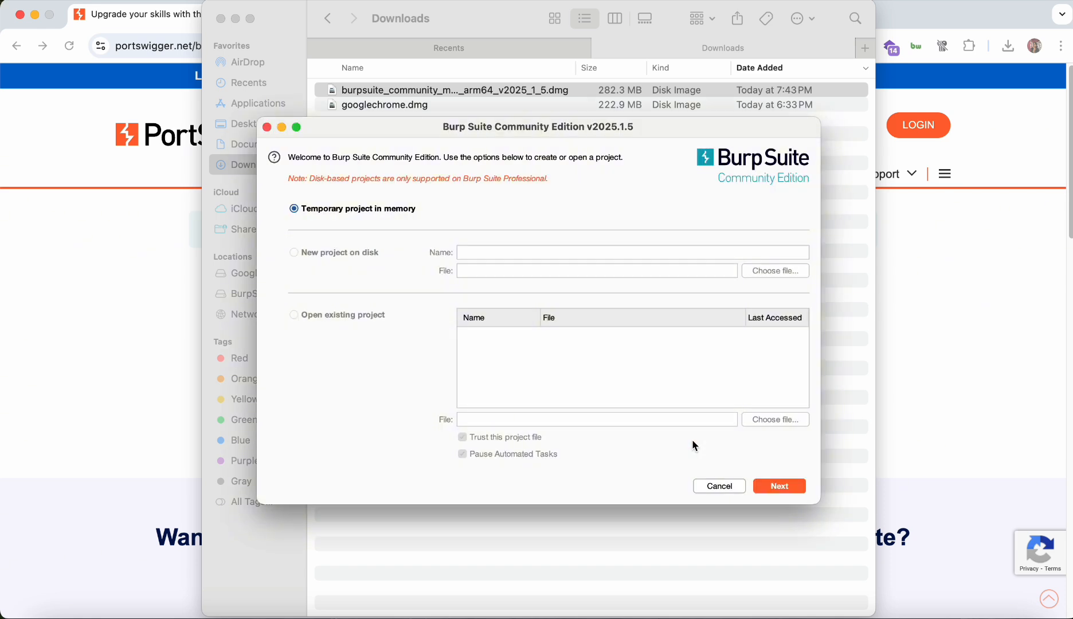
click(787, 493)
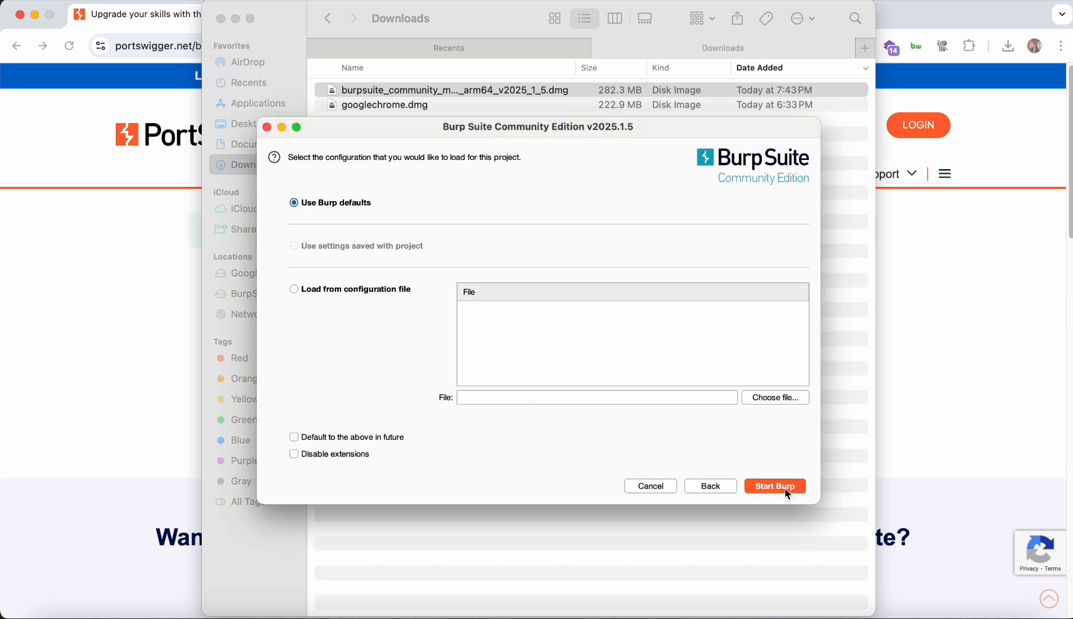
click(787, 493)
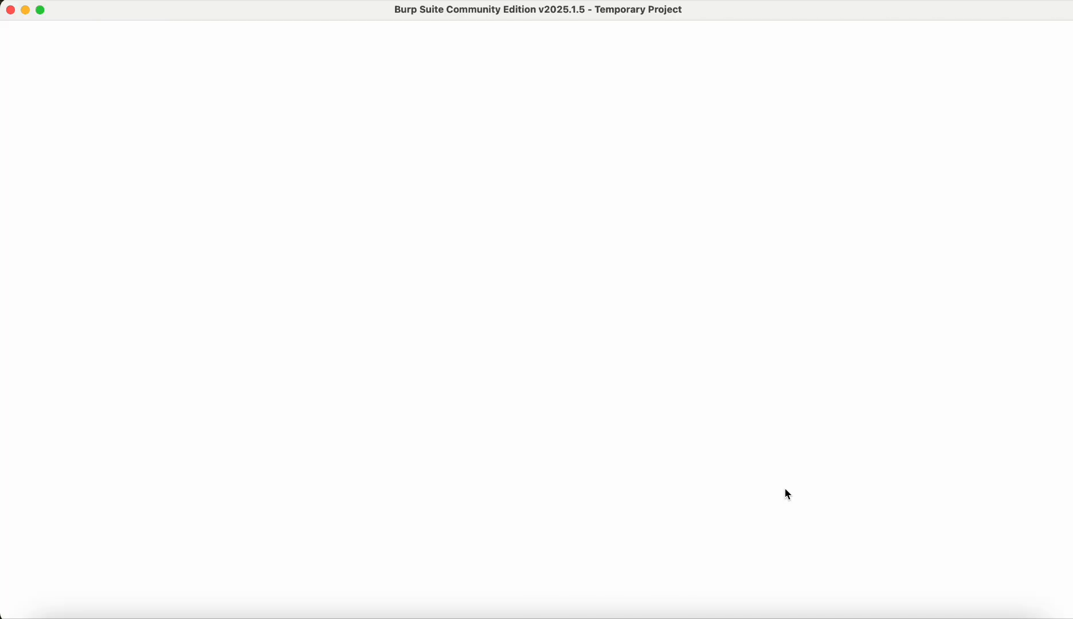
click(133, 27)
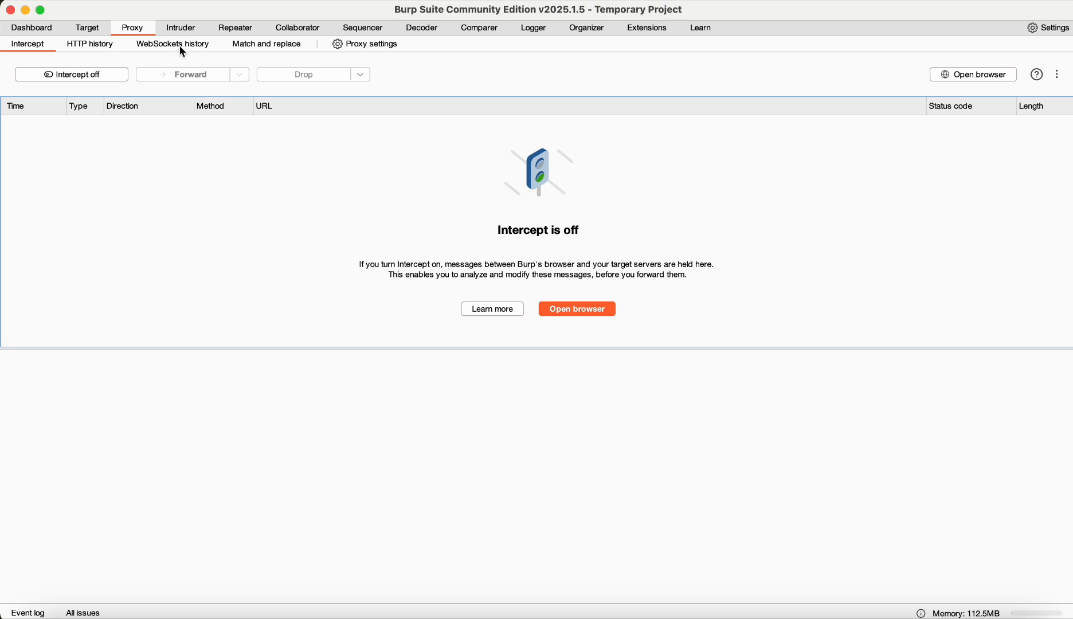
Switch to Chrome and search the web for "foxy proxy extension" in a new tab
key(ctrl+Up)
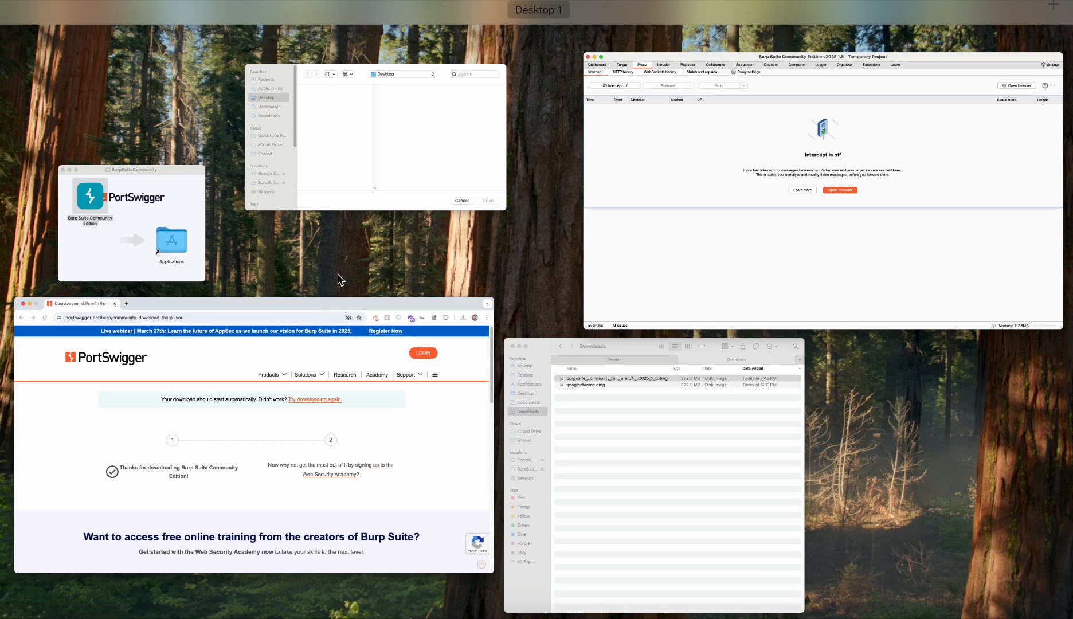
click(320, 312)
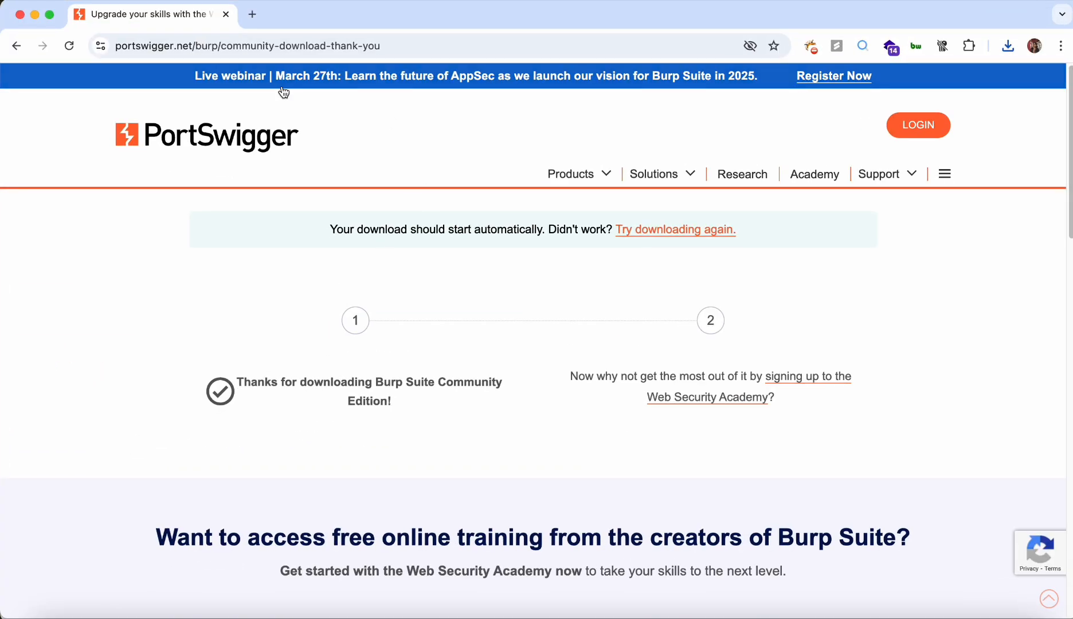
key(super+t)
text(f;)
key(BackSpace)
text(o)
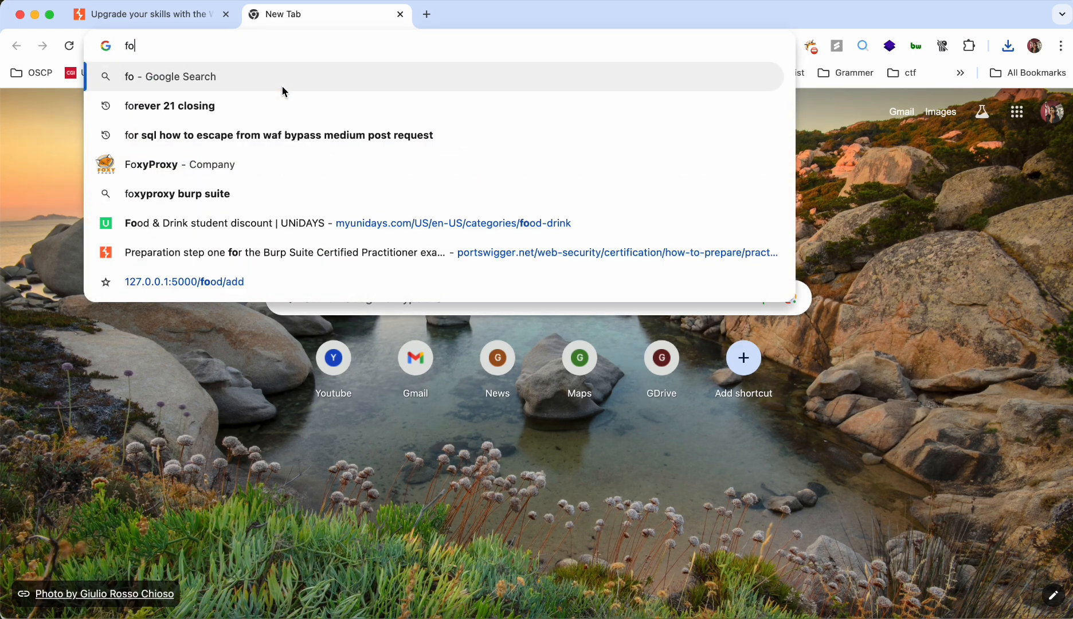
text(xy )
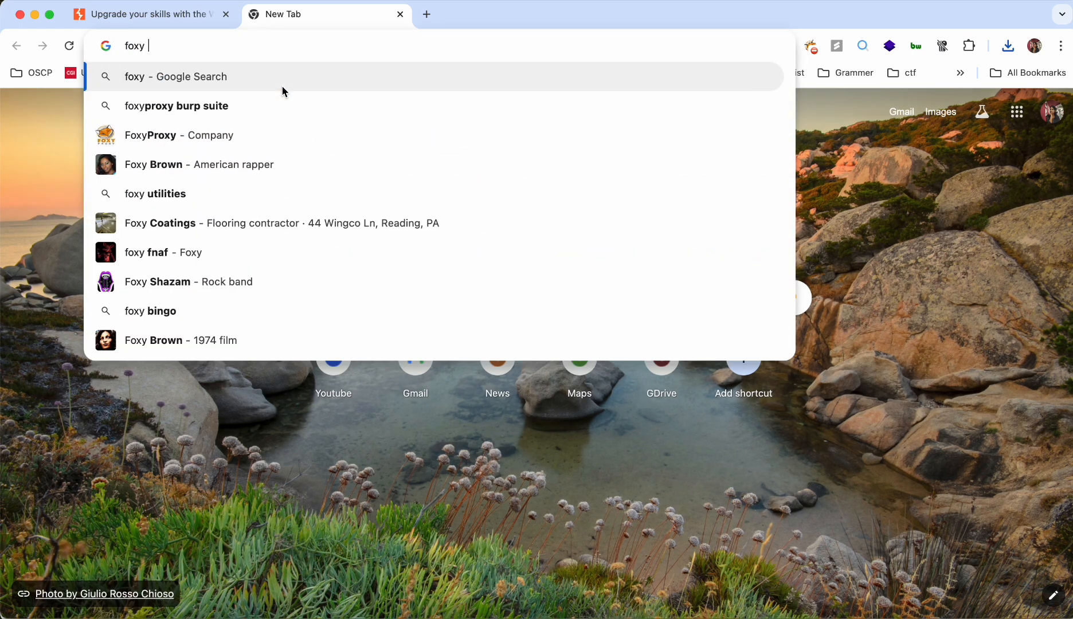
text(pro)
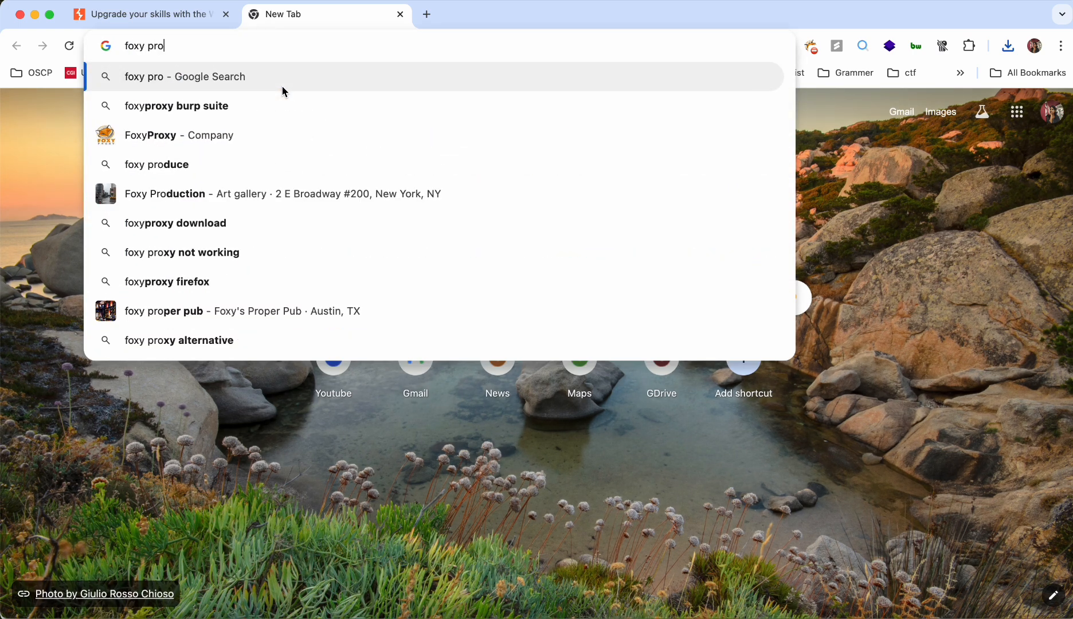
text(xy ex)
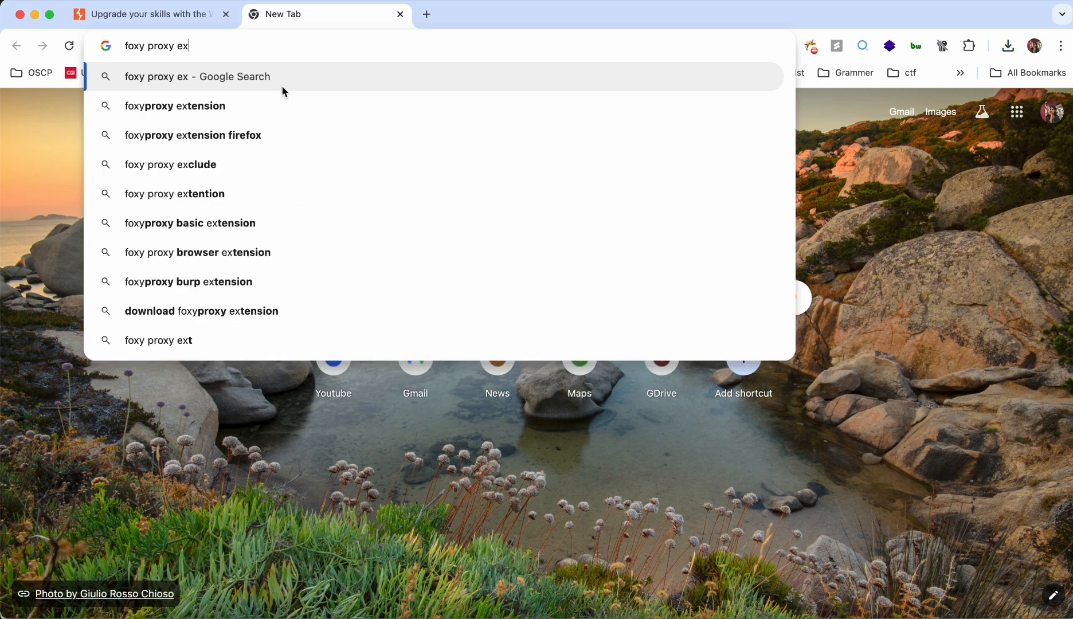
text(ter)
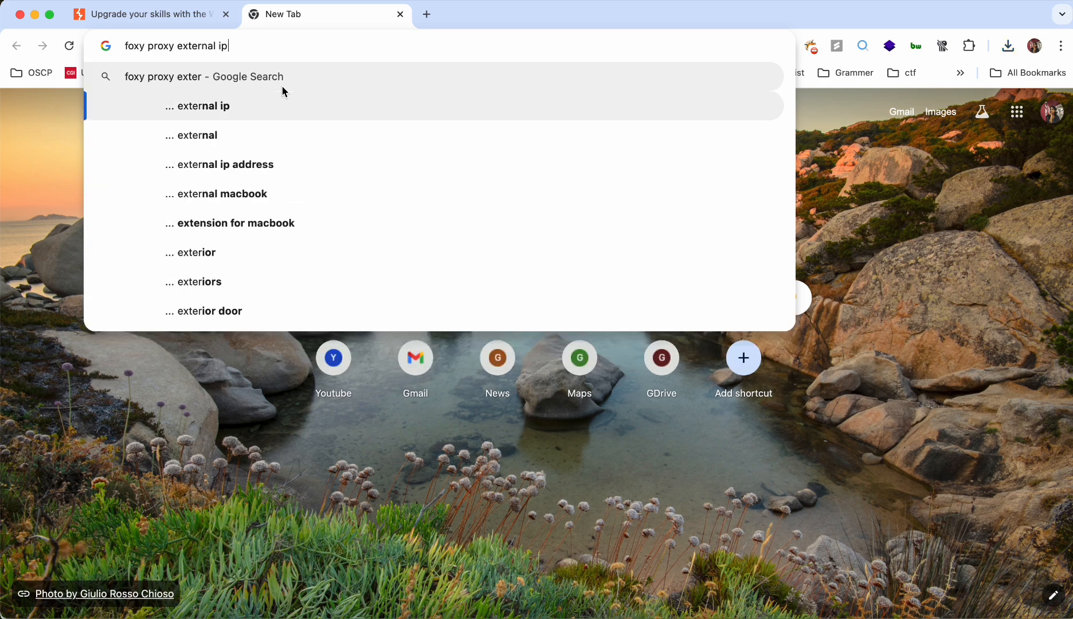
key(BackSpace)
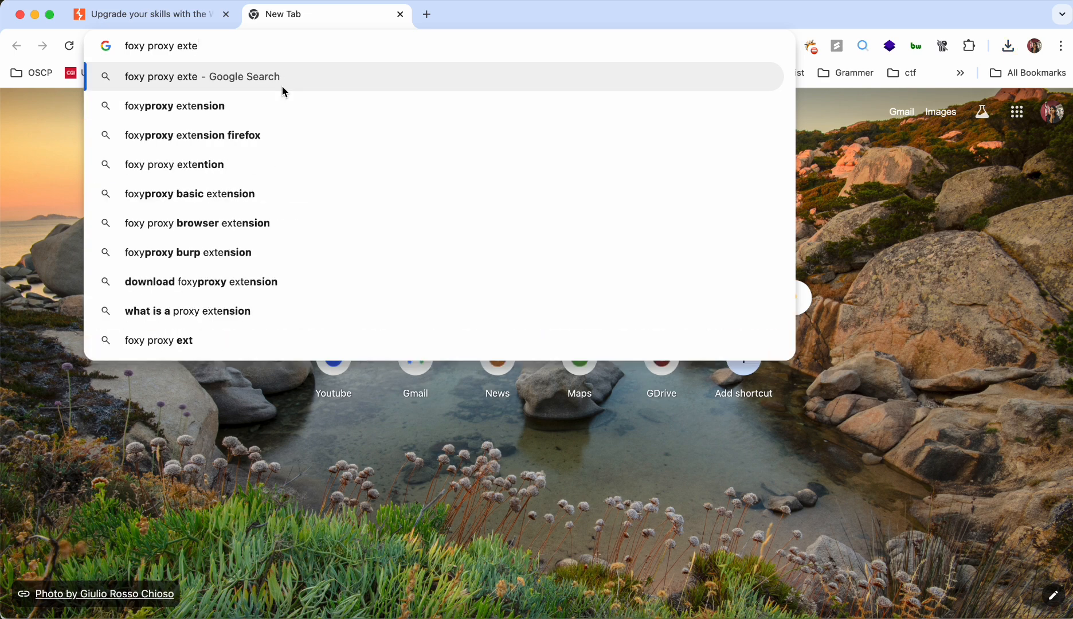
text(nsion)
key(Return)
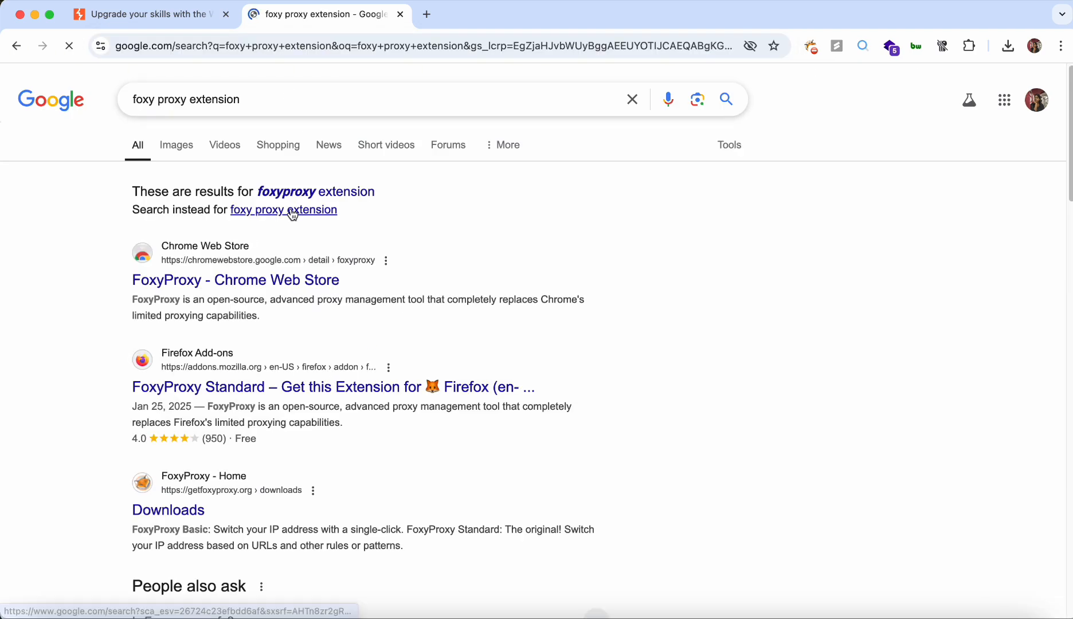
Open FoxyProxy's Chrome Web Store page, and open the options of the installed FoxyProxy extension
click(275, 280)
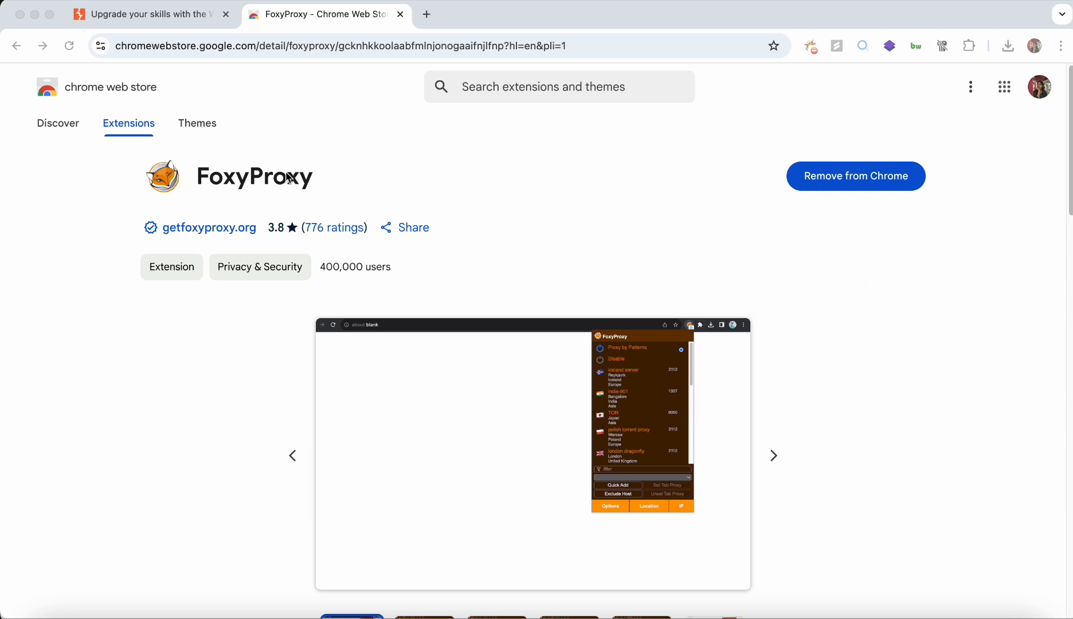
click(754, 183)
click(816, 48)
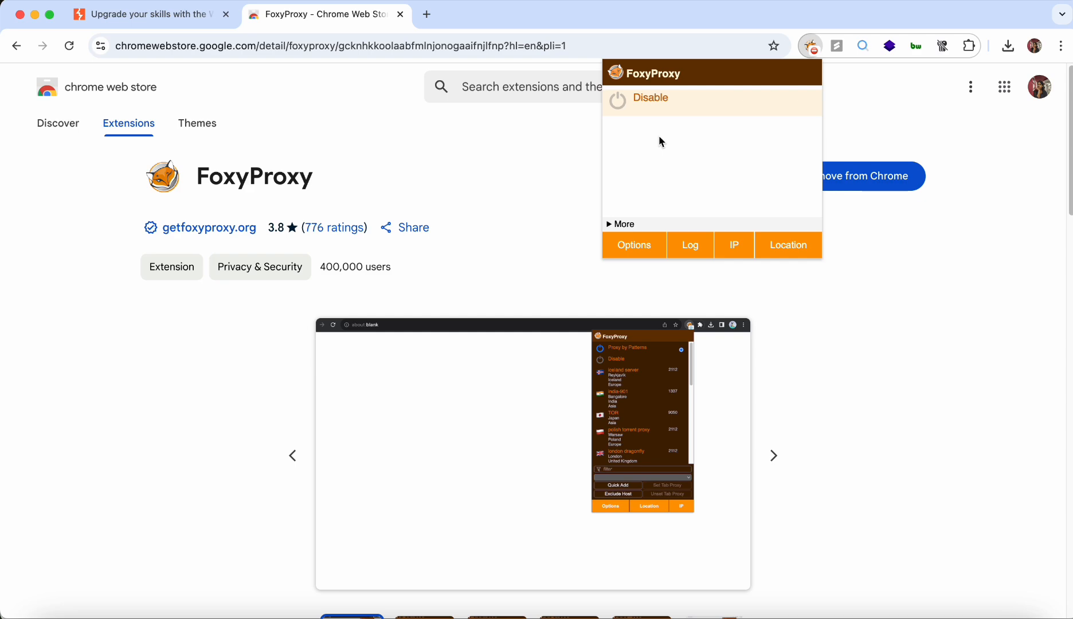
click(635, 247)
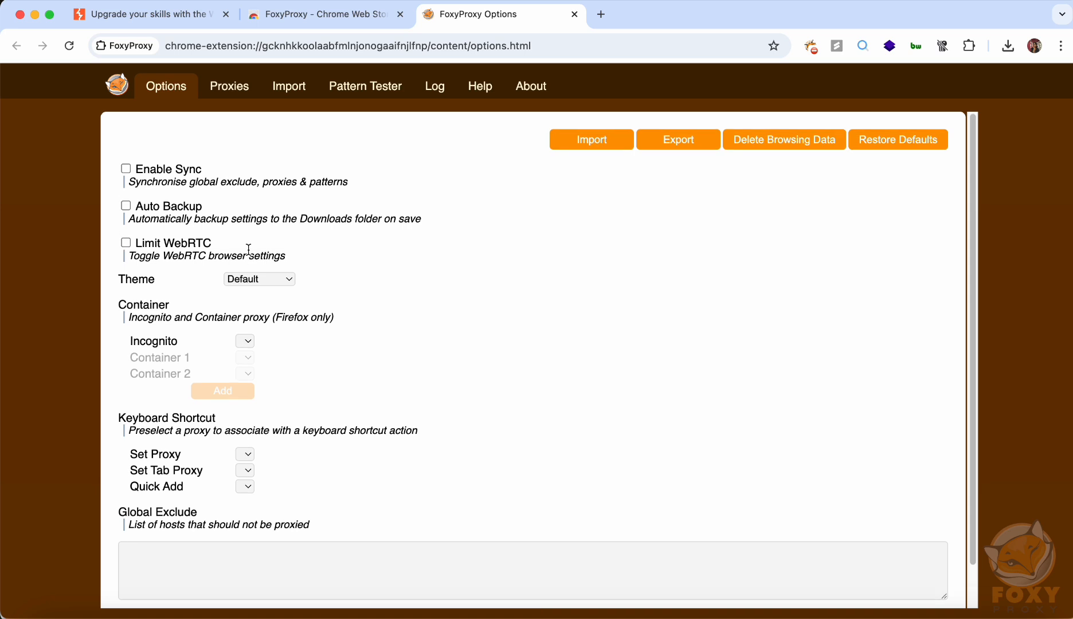
Add a new proxy entry in FoxyProxy with the title "burp suite proxy"
click(222, 89)
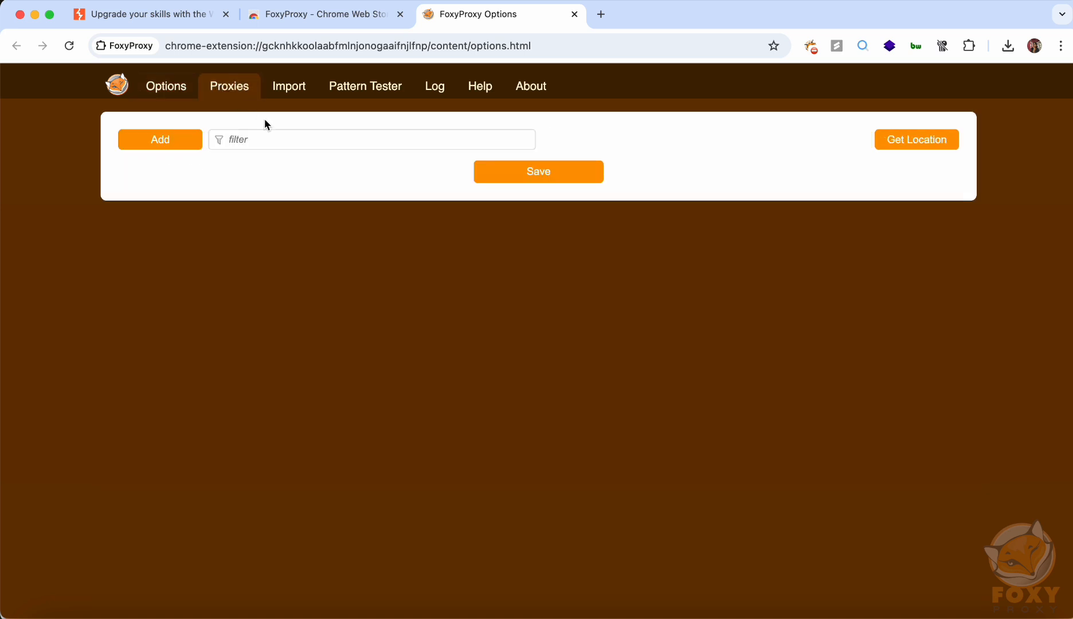
click(177, 146)
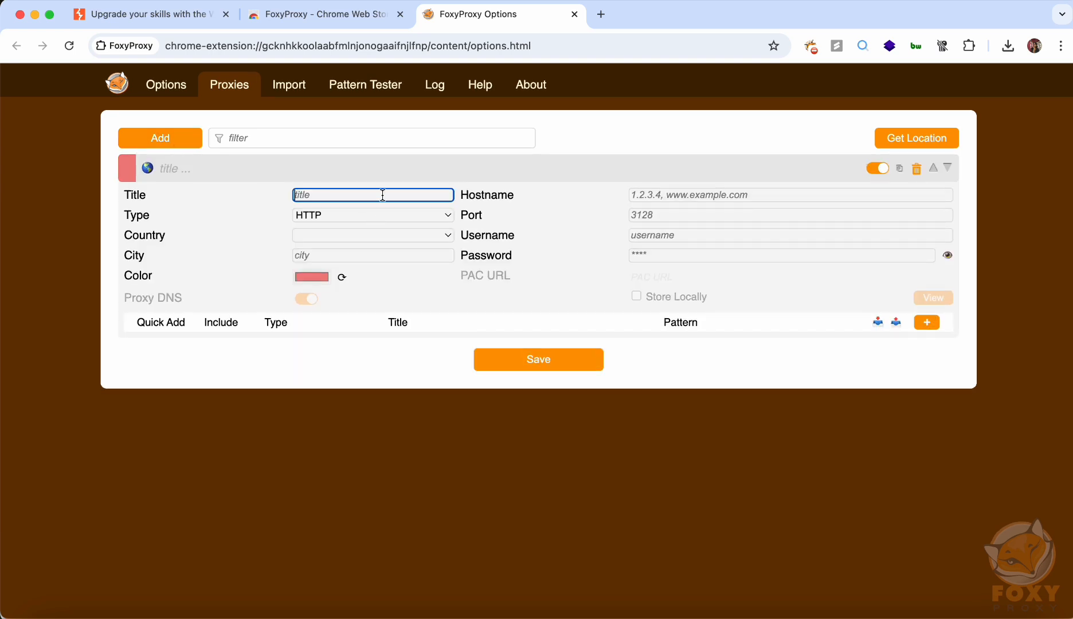
text(burp suite proxy)
Set the proxy's hostname to 127.0.0.1 and its port to 8080, and save the proxy
click(662, 197)
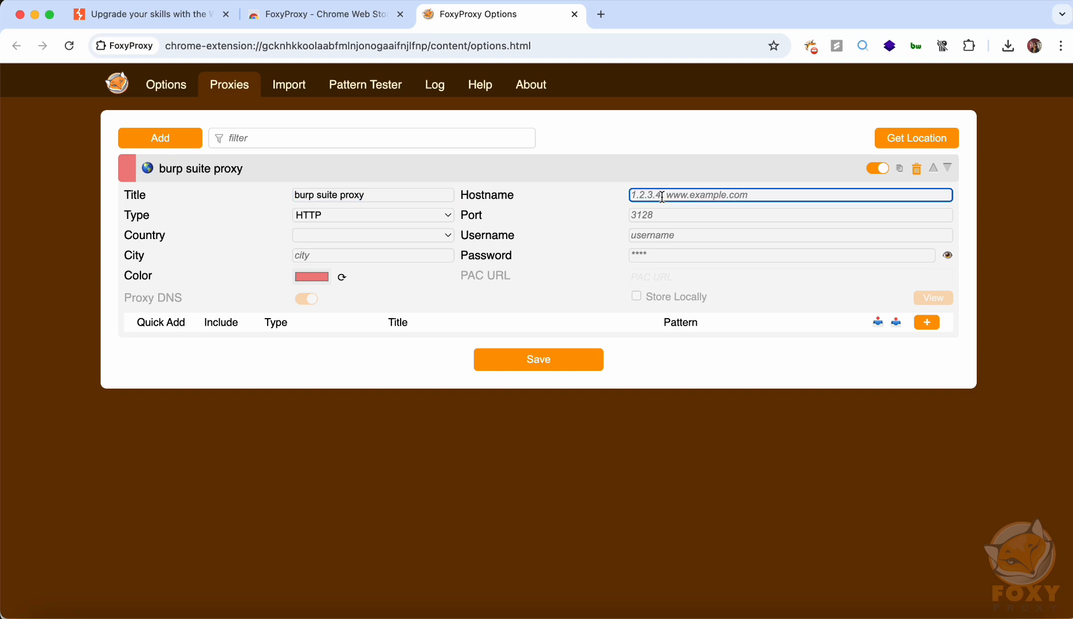
text(127.0)
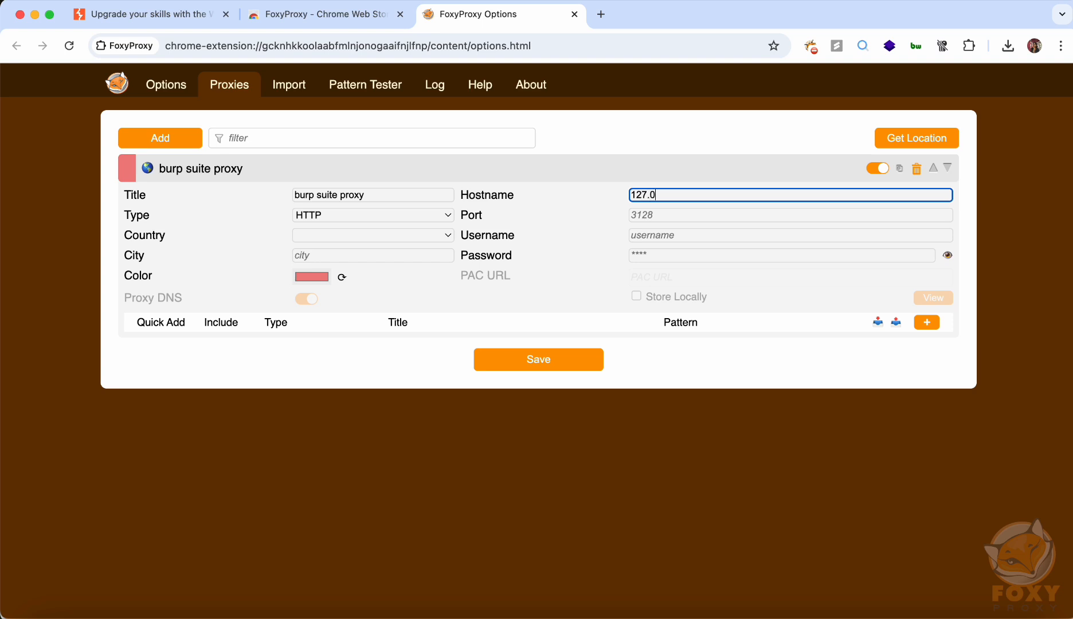
text(.0)
text(.1)
drag(696, 195, 627, 201)
double_click(684, 193)
click(684, 195)
click(654, 217)
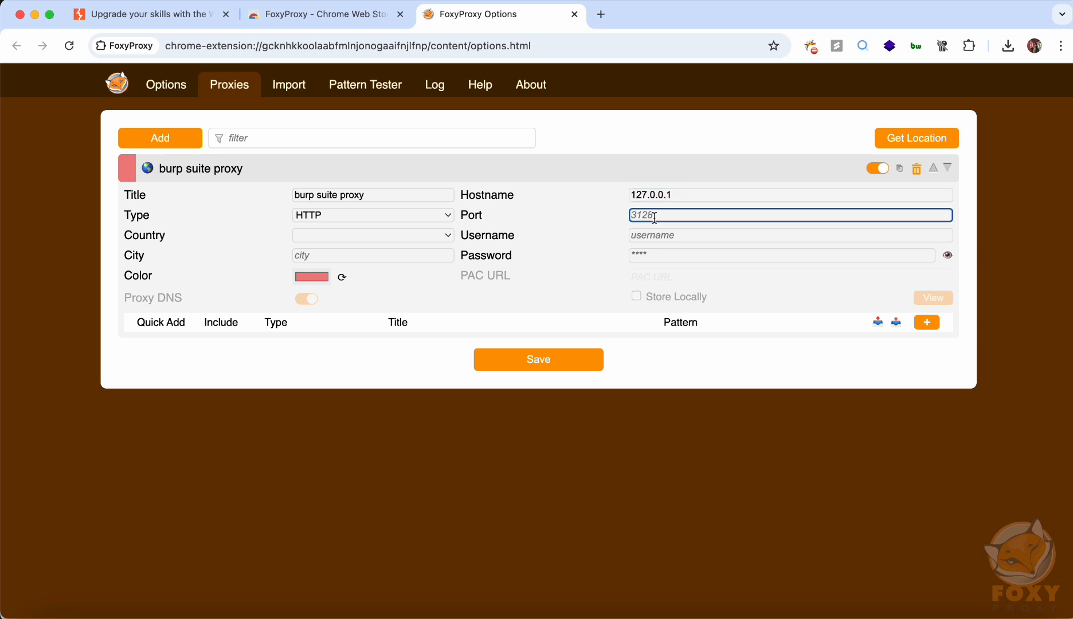
text(8080)
click(510, 370)
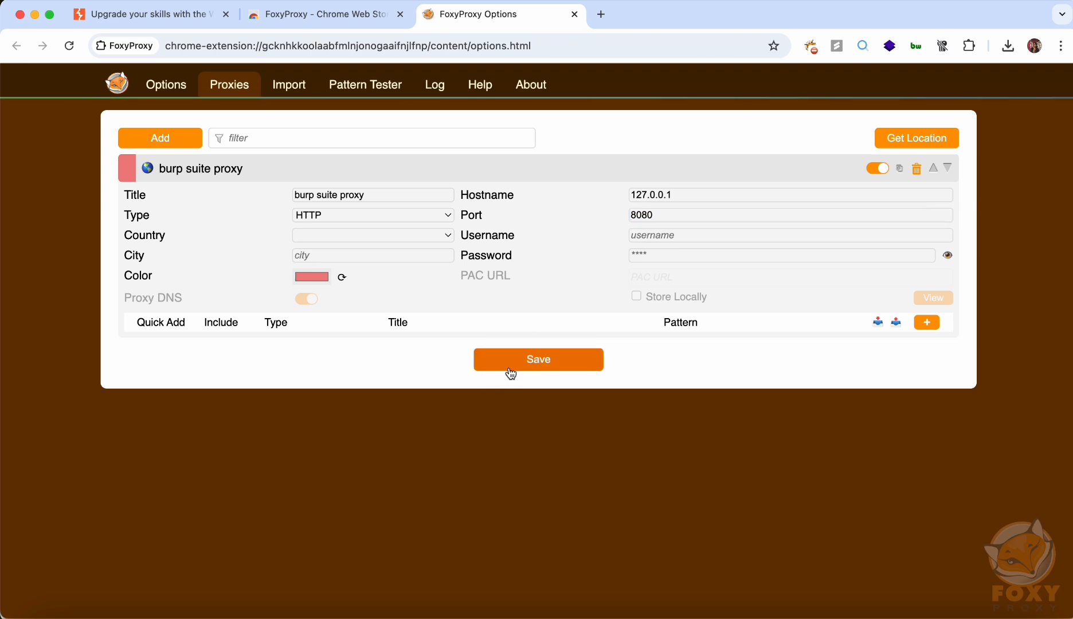
Check the FoxyProxy extension's pop-up list for the saved proxy entry and the Disable option
click(811, 46)
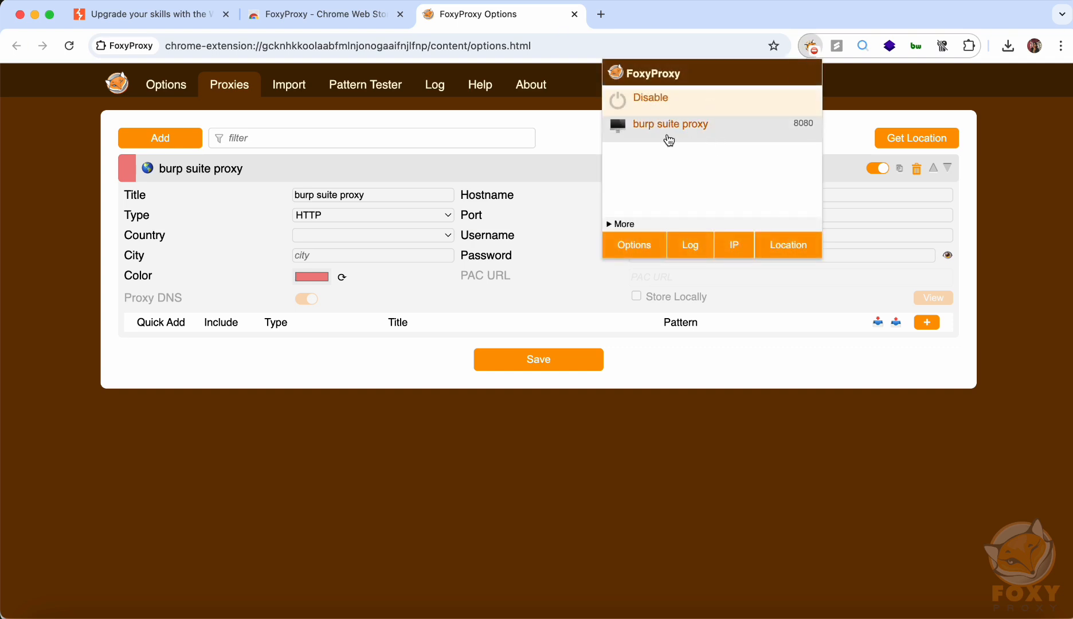
click(813, 49)
click(813, 48)
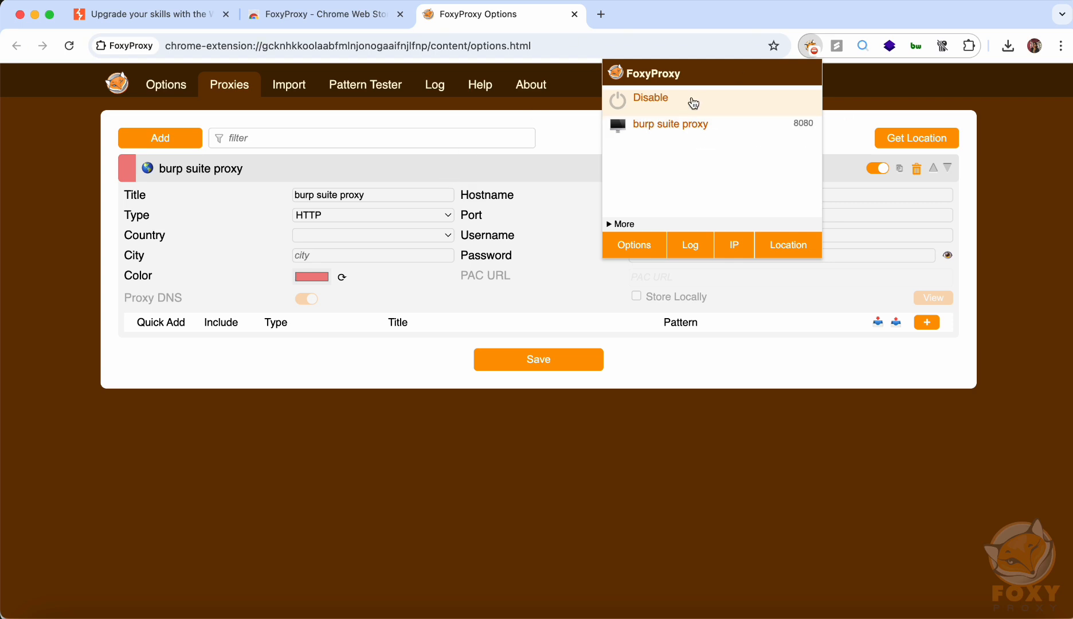
click(569, 131)
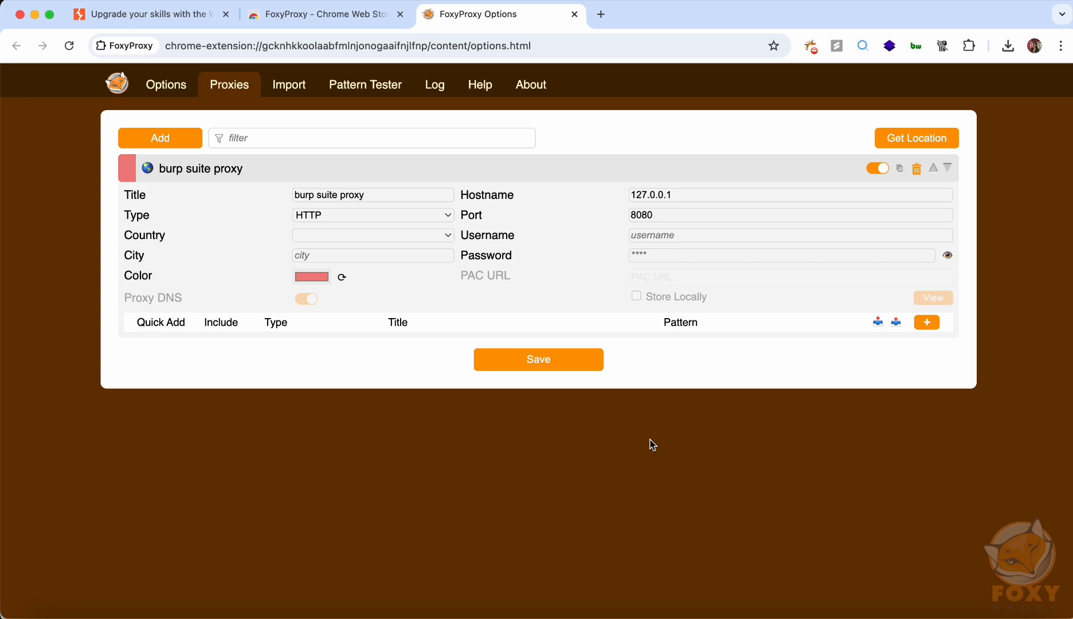
key(super+t)
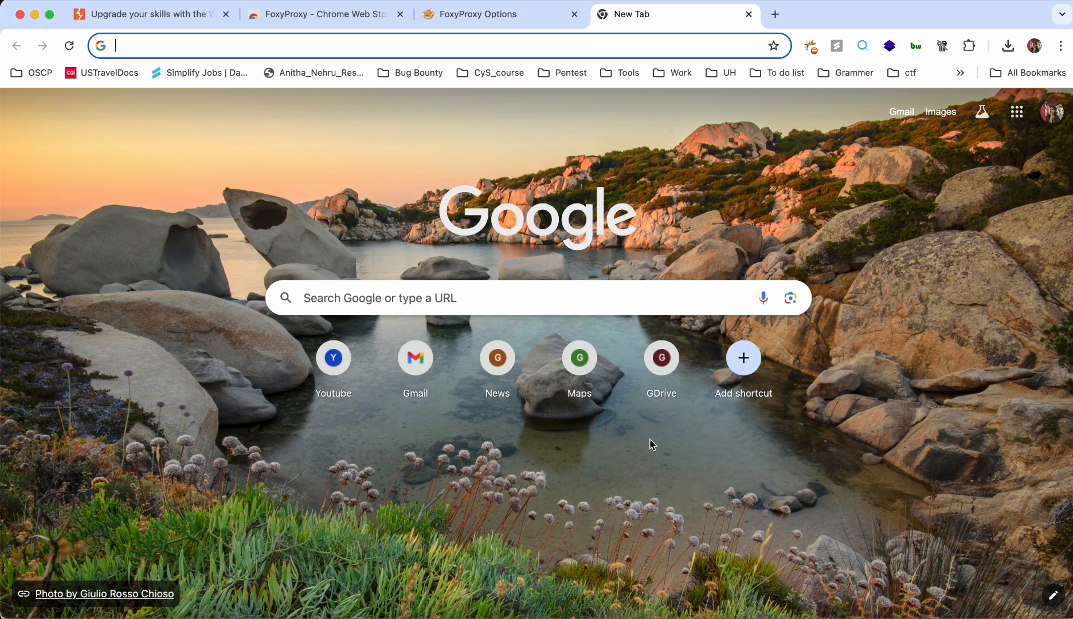
text(htt)
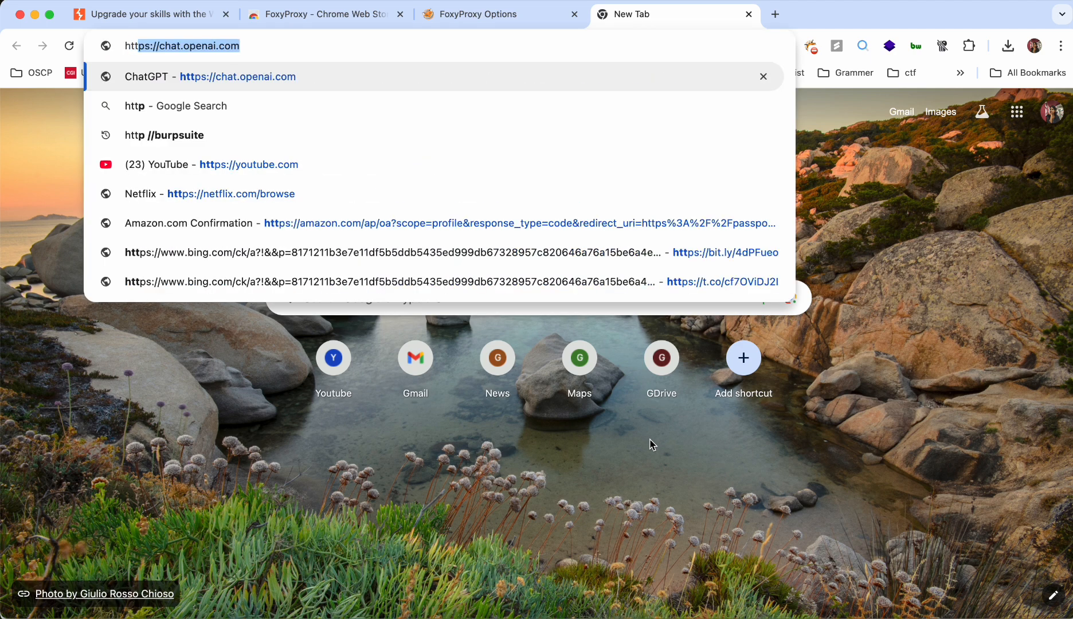
text(ps://)
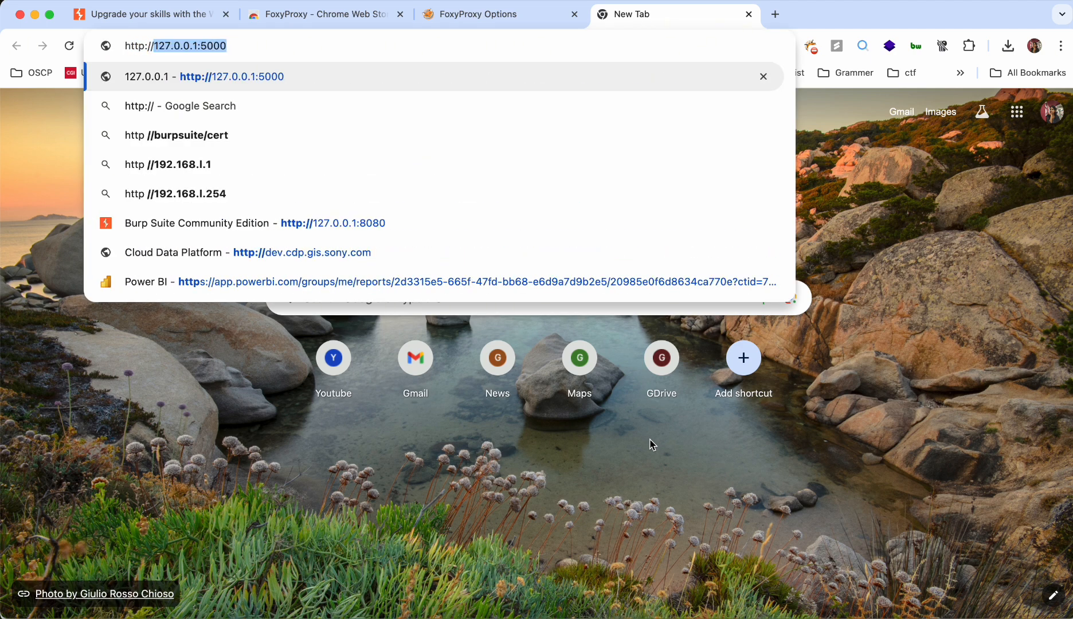
text(127)
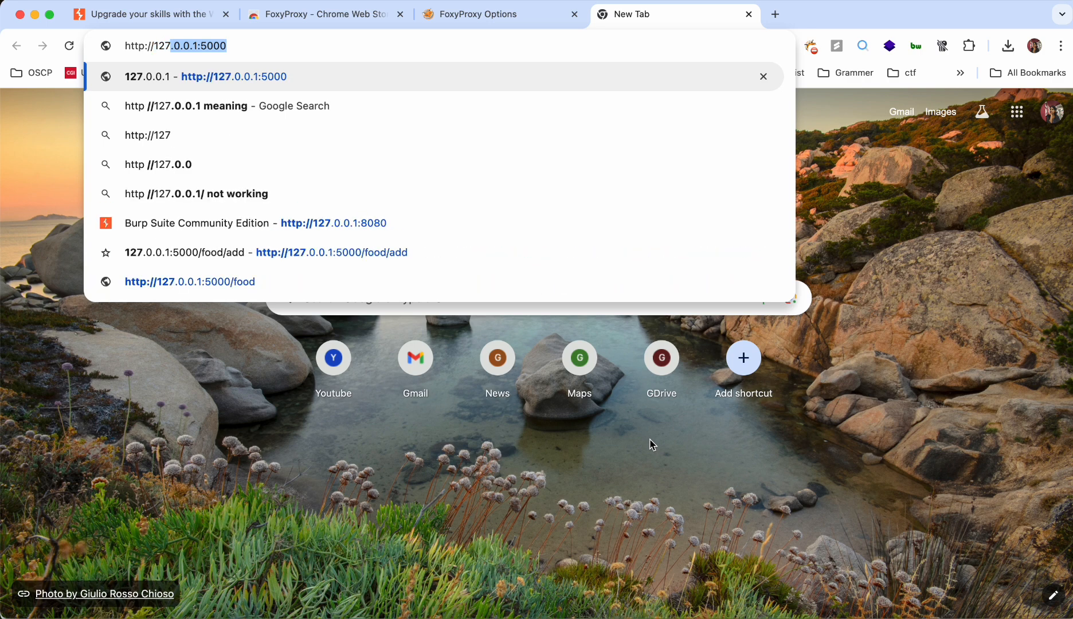
text(.0.0.)
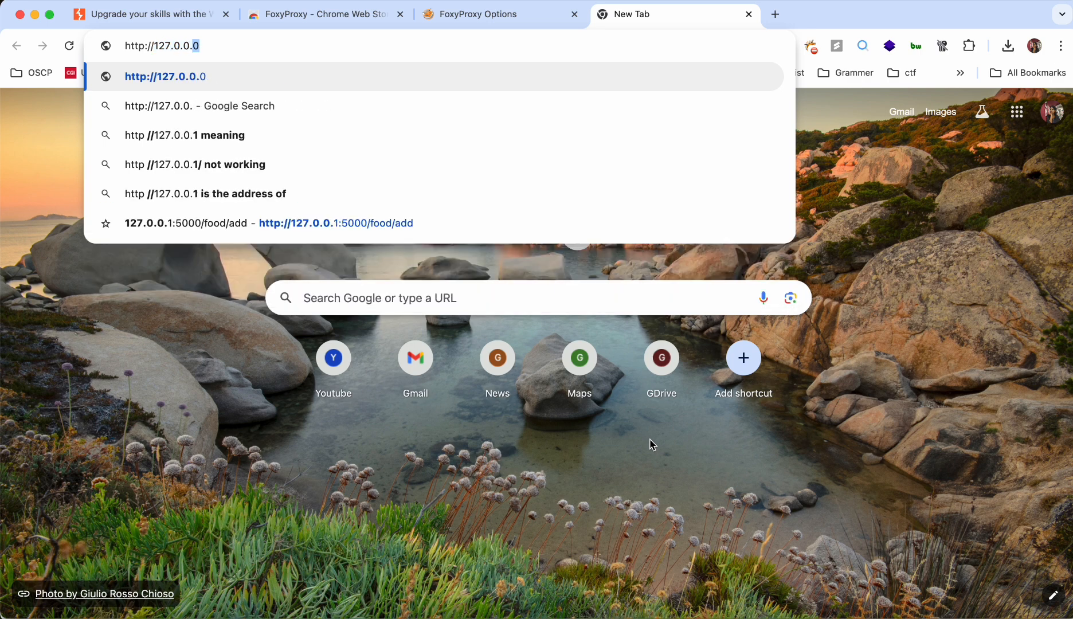
text(1)
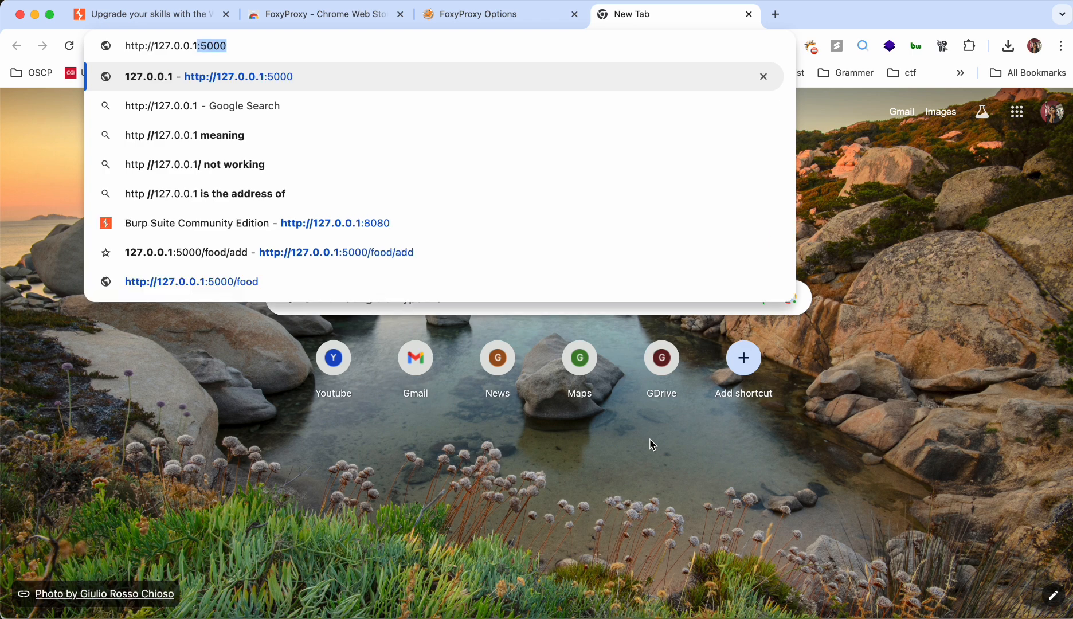
text(:8080)
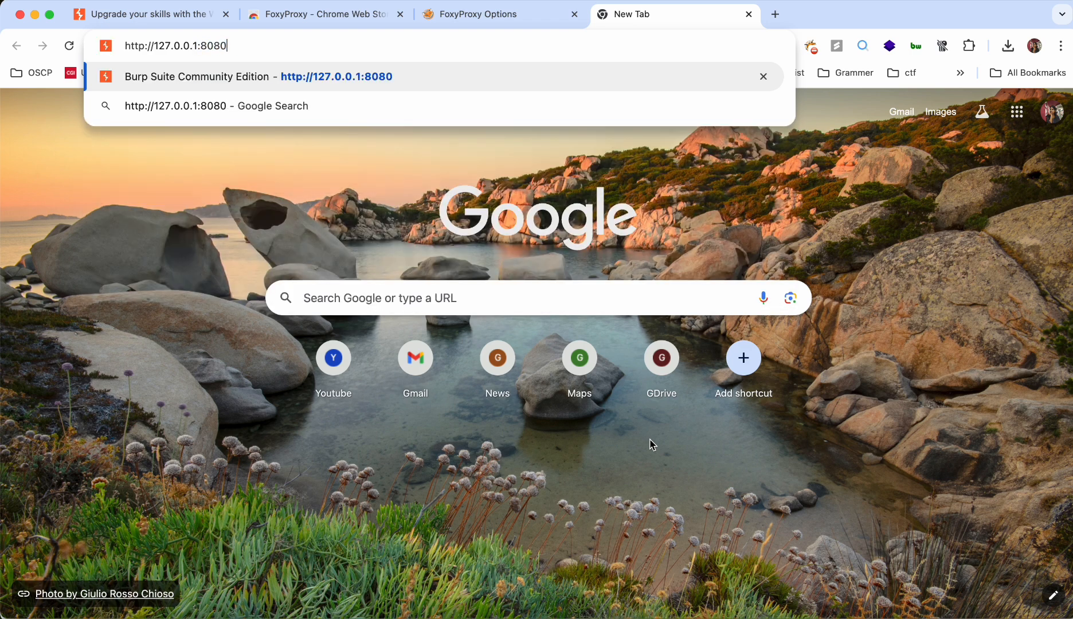
key(Return)
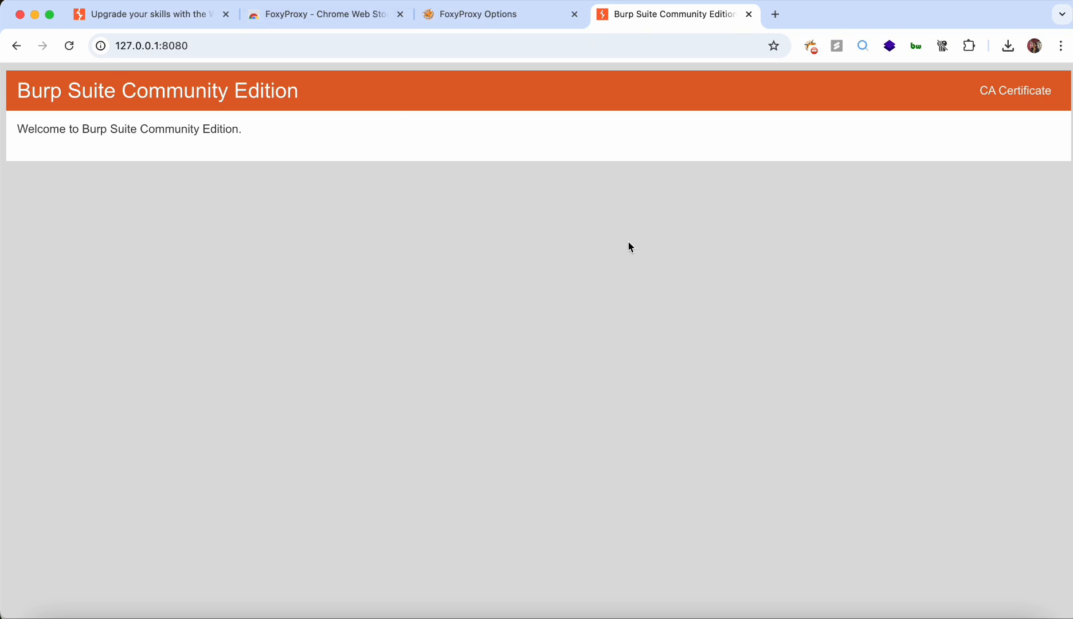
Review the FoxyProxy proxy settings once more and download the CA certificate from Burp's local page
click(476, 13)
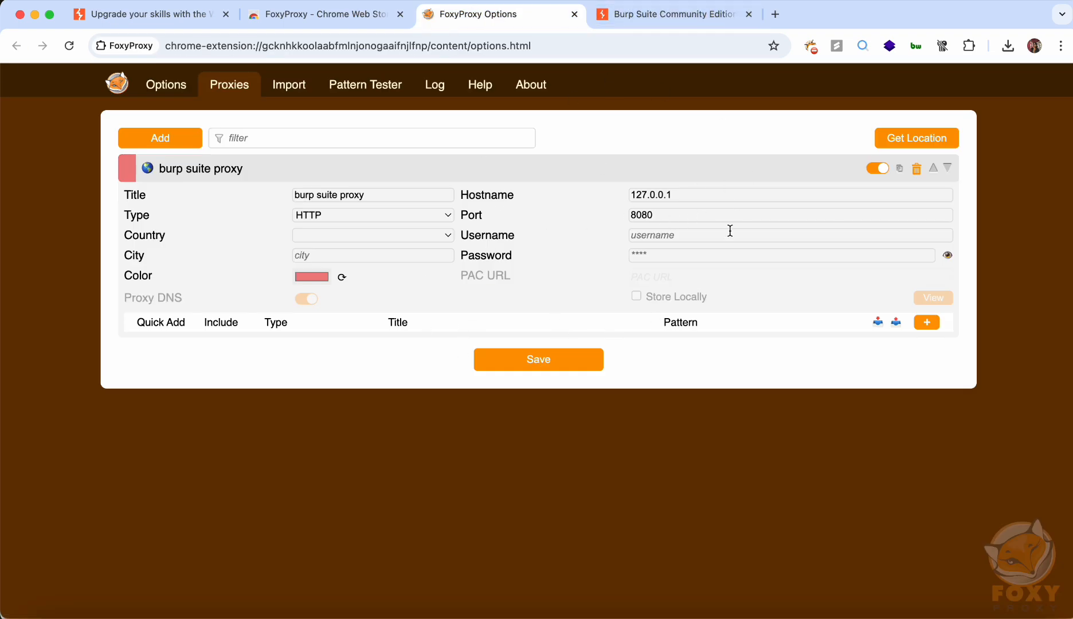
click(688, 21)
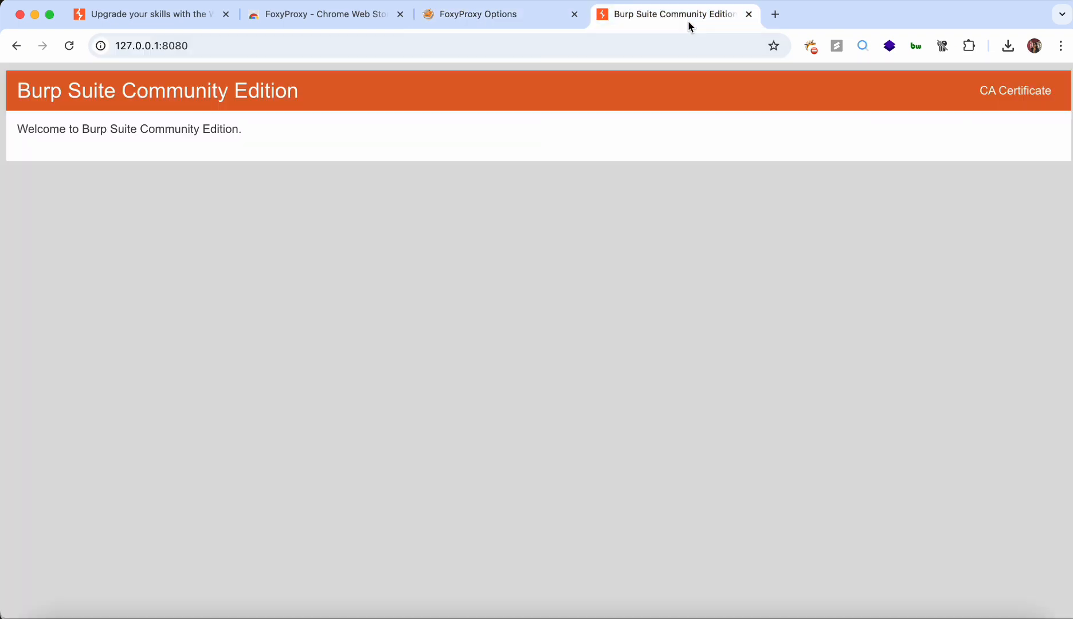
click(1020, 89)
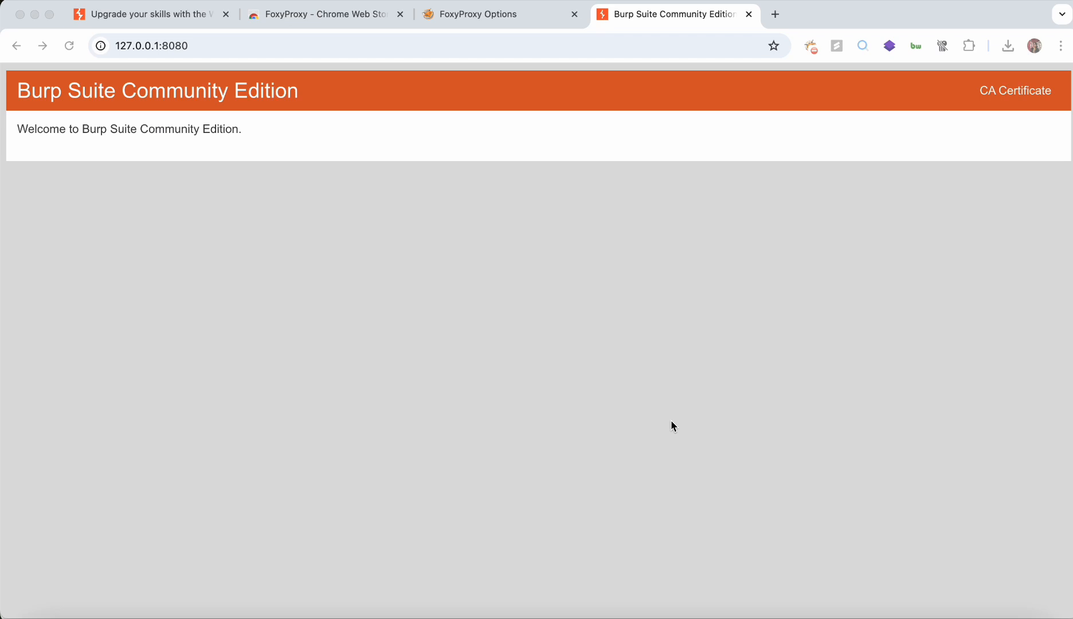
Launch Keychain Access through a system-wide search for "key" and reposition its window over the browser
key(super+space)
text(key)
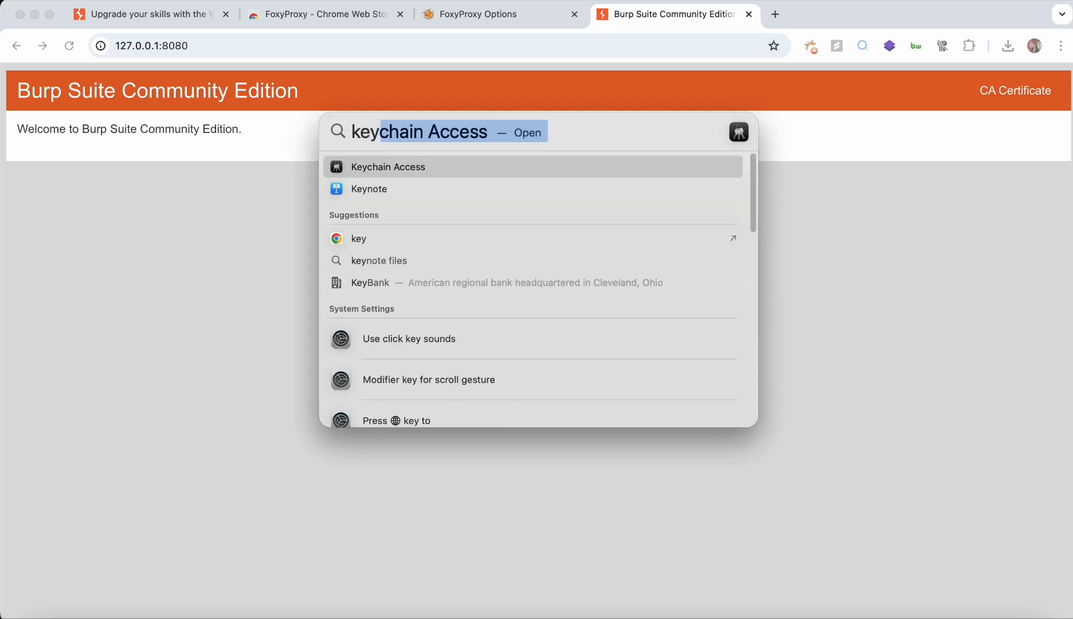
key(Return)
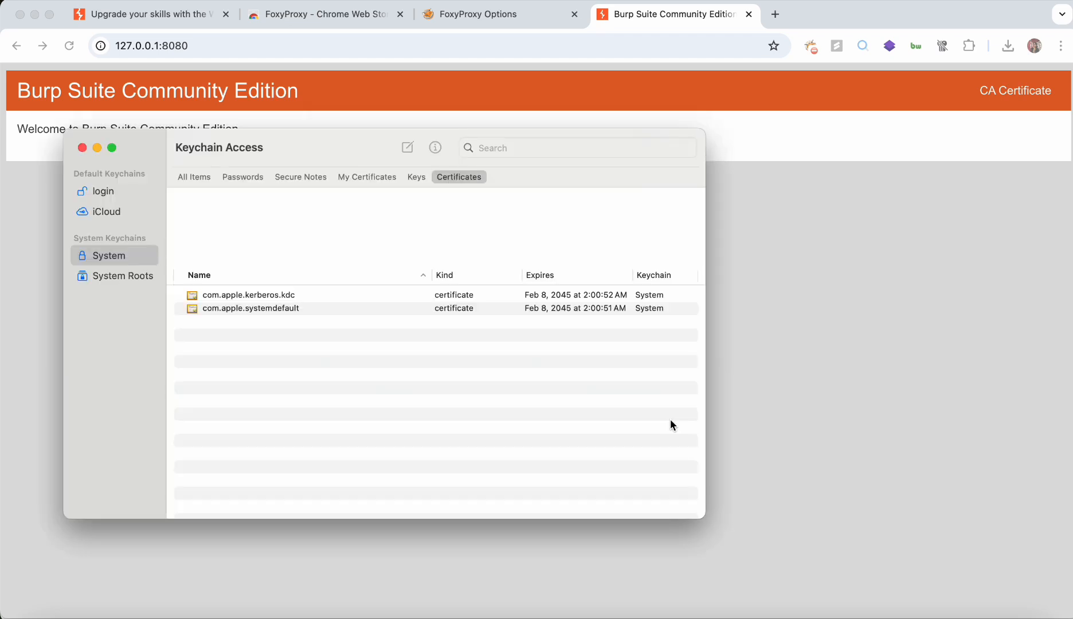
drag(332, 147, 429, 149)
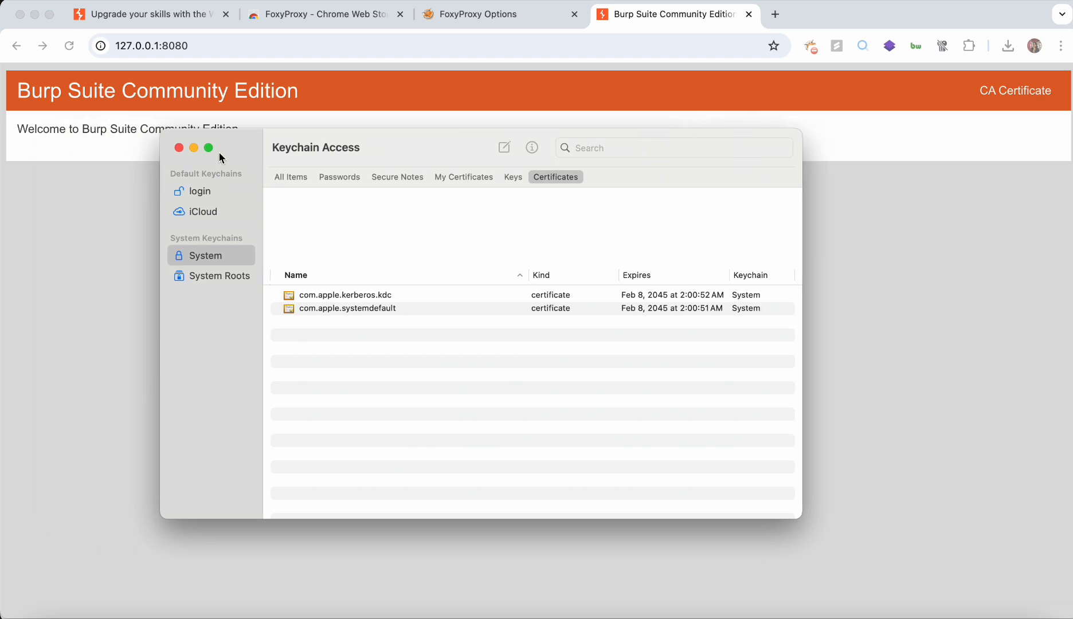
Show the Certificates category of the System keychain in Keychain Access
click(217, 263)
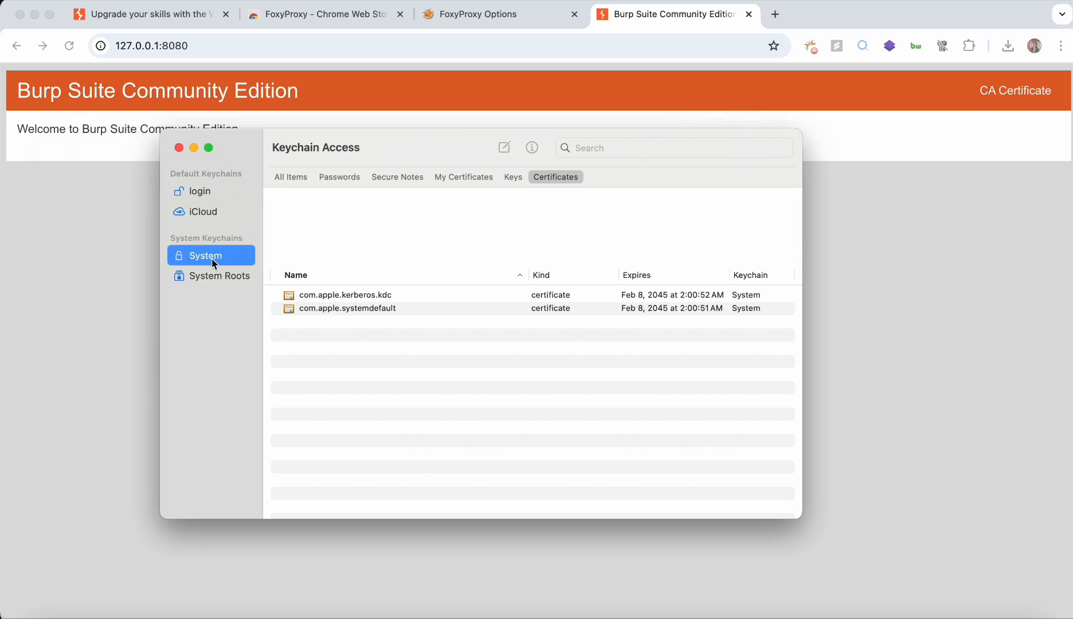
click(303, 175)
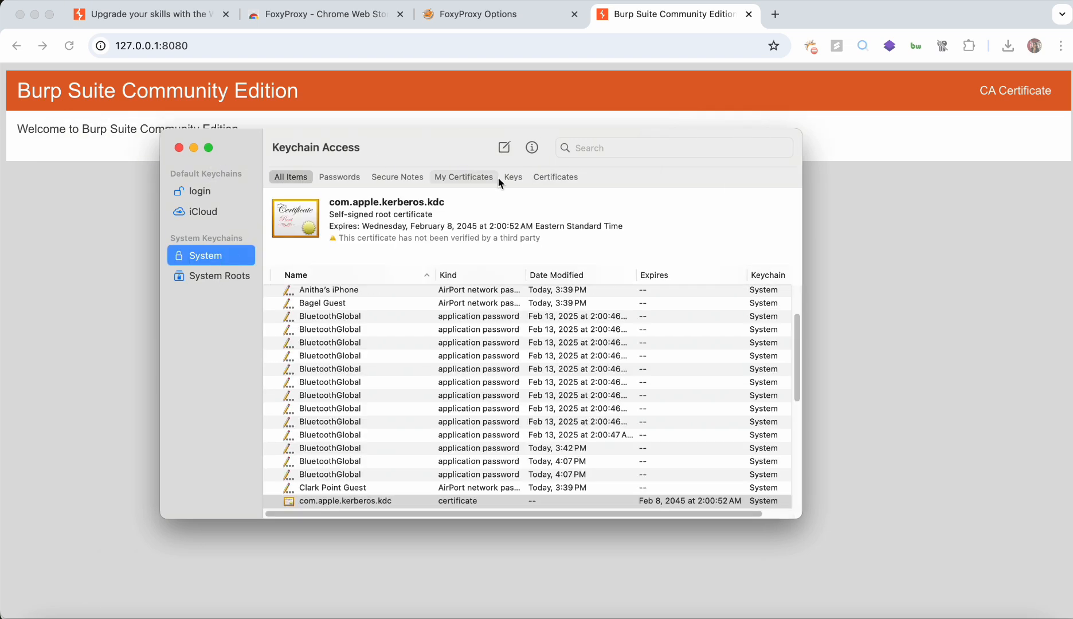
click(556, 177)
click(575, 356)
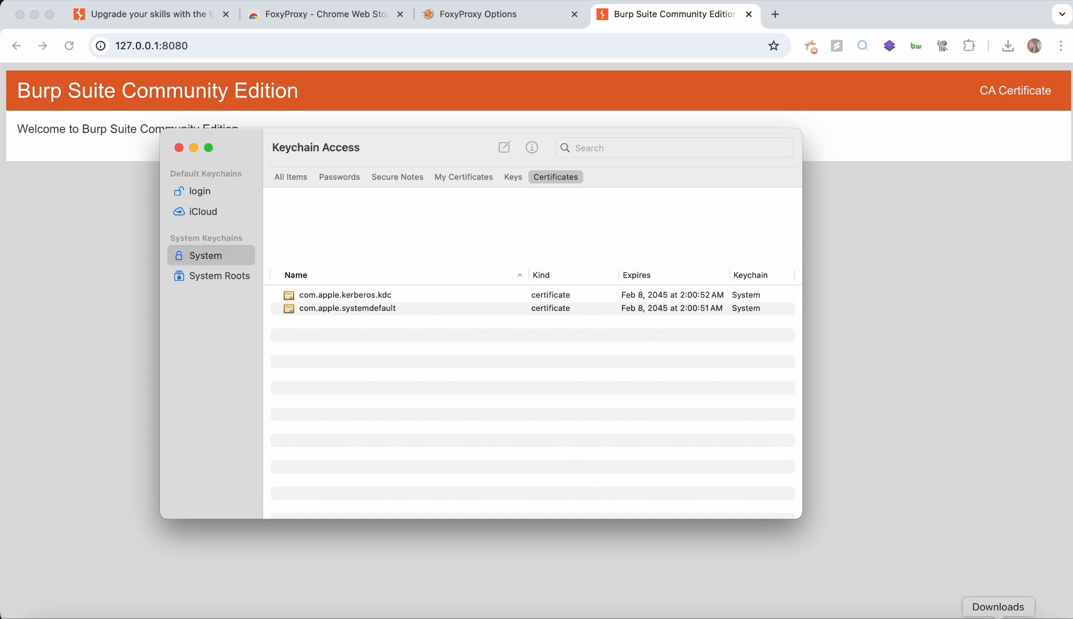
Open the Downloads folder in Finder and arrange its window alongside Keychain Access so both are accessible
click(999, 617)
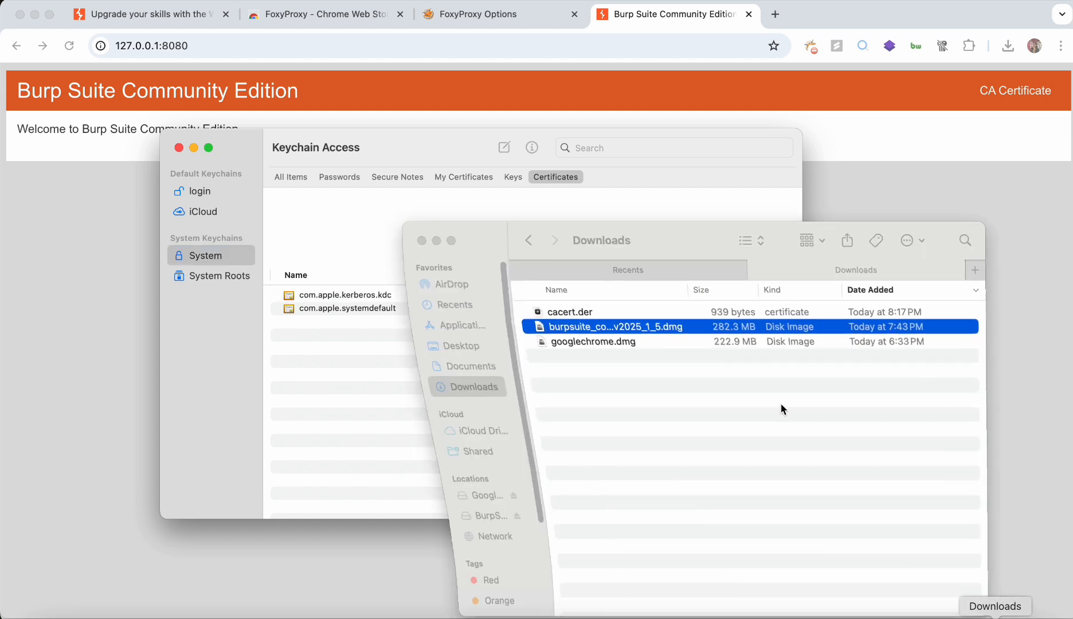
drag(664, 230, 729, 241)
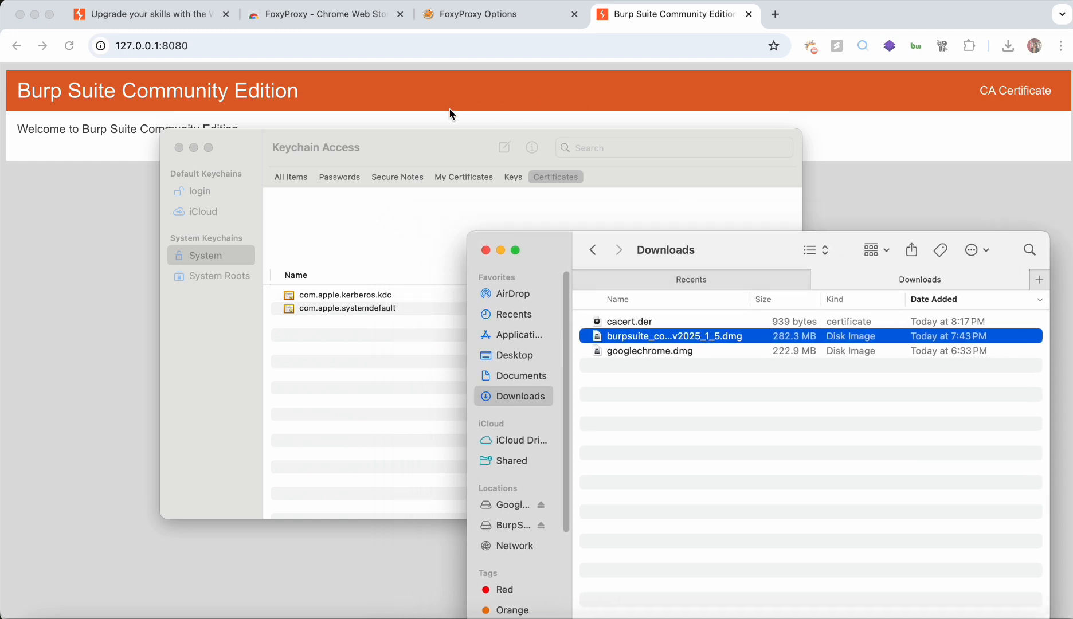
drag(447, 133, 332, 67)
click(731, 251)
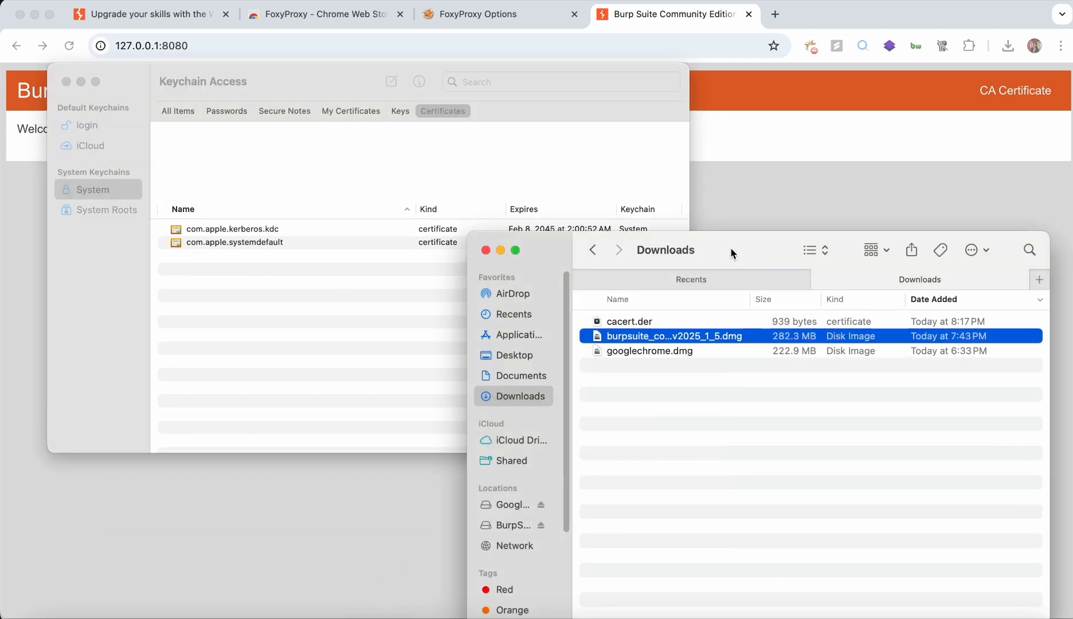
Add cacert.der from Downloads to the System keychain's certificates and authorize the change with the account password
click(648, 324)
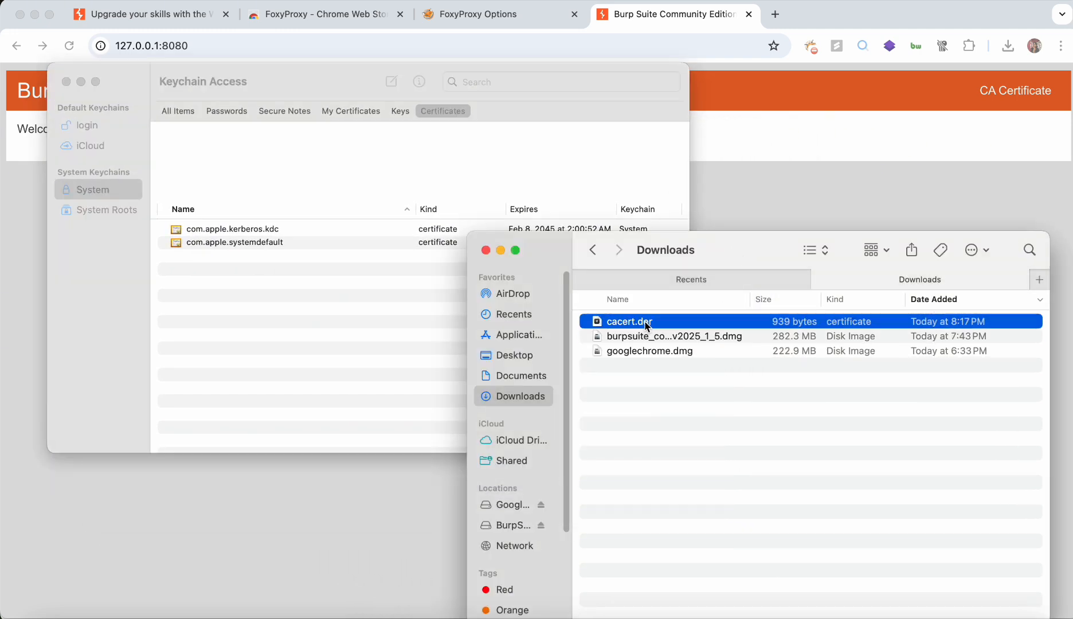
drag(642, 319, 342, 325)
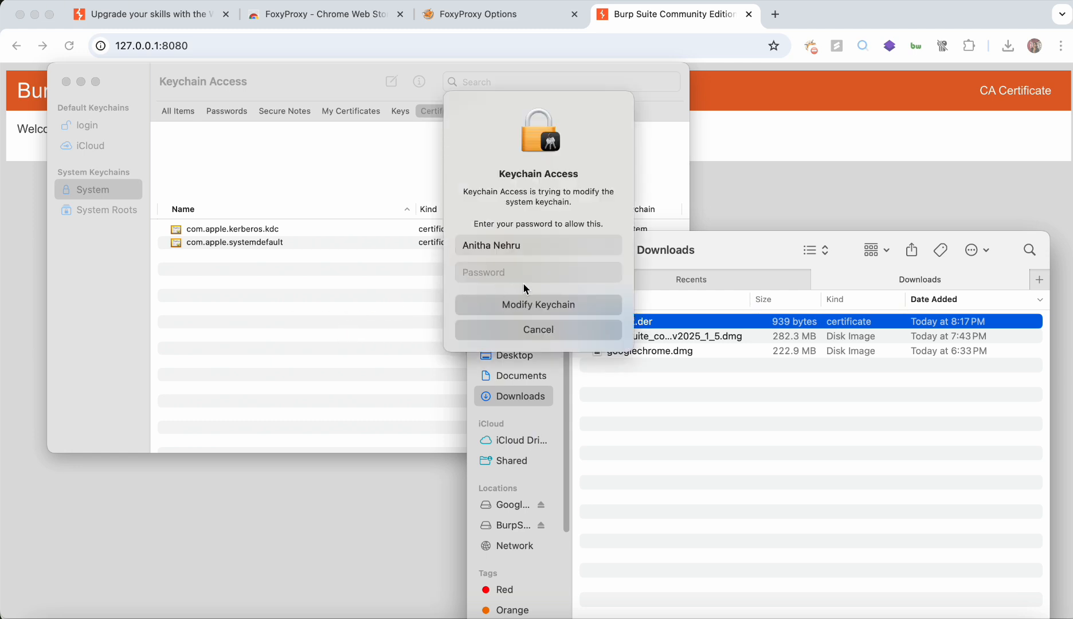
click(533, 274)
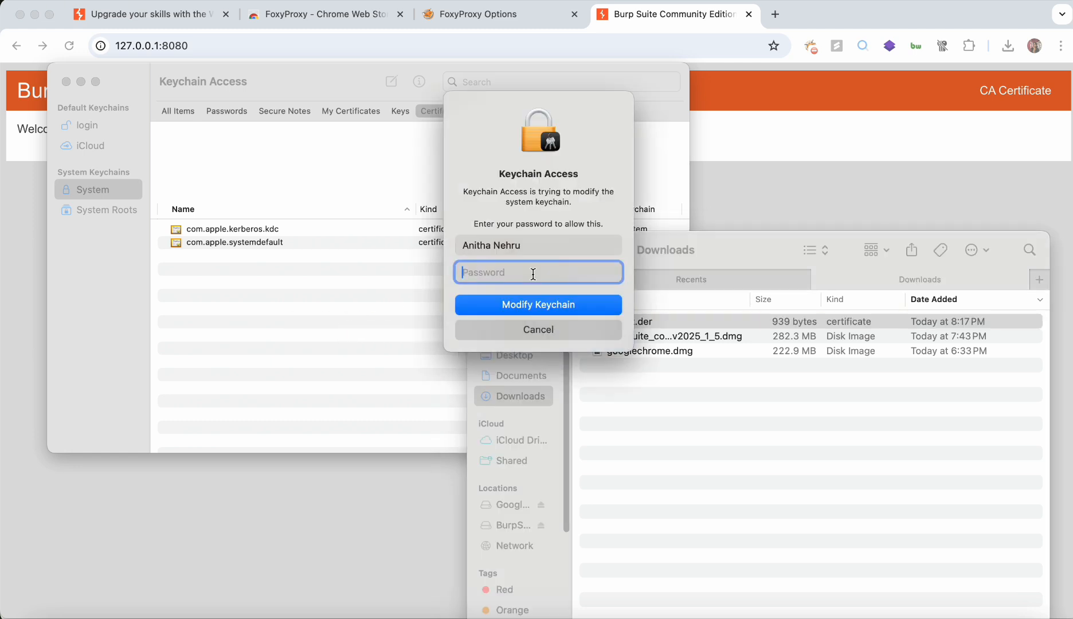
text(****)
key(Return)
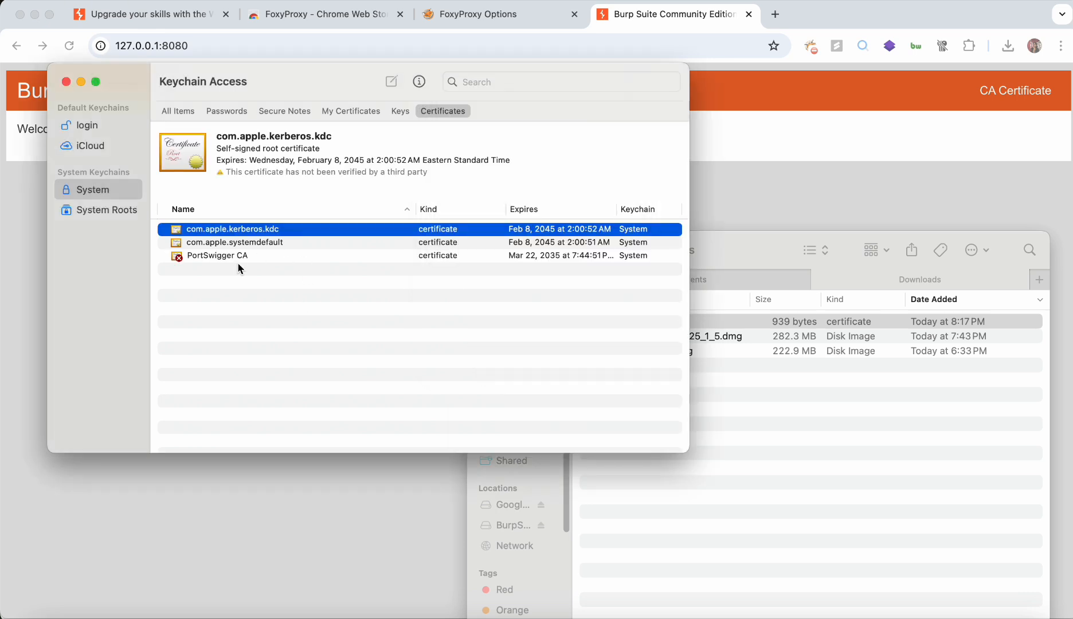
Open the PortSwigger CA certificate and look through its details
click(174, 259)
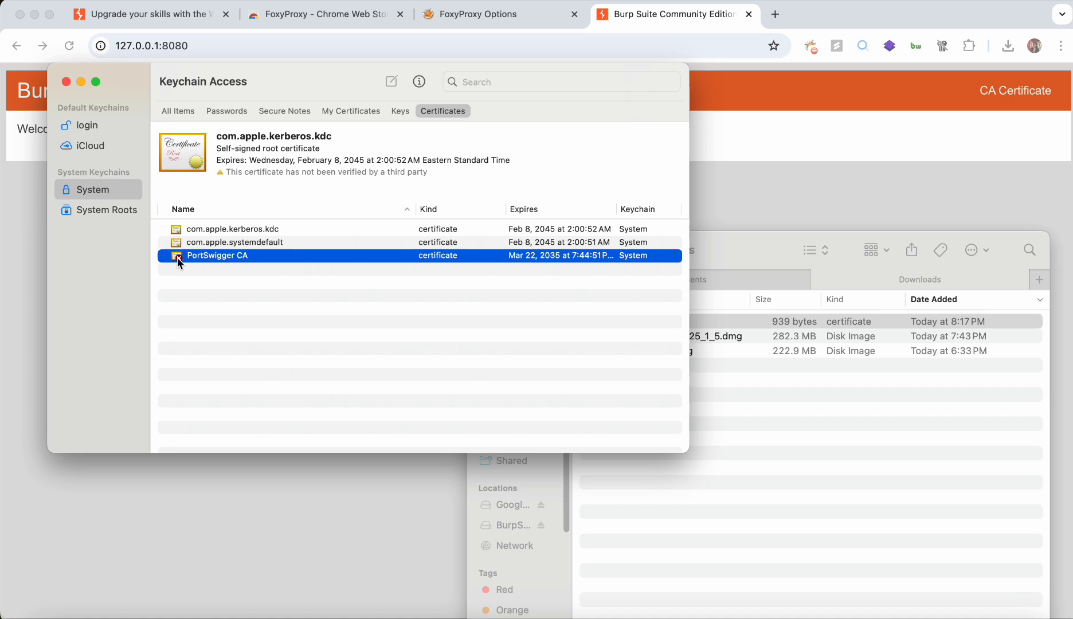
double_click(212, 255)
drag(203, 254, 281, 147)
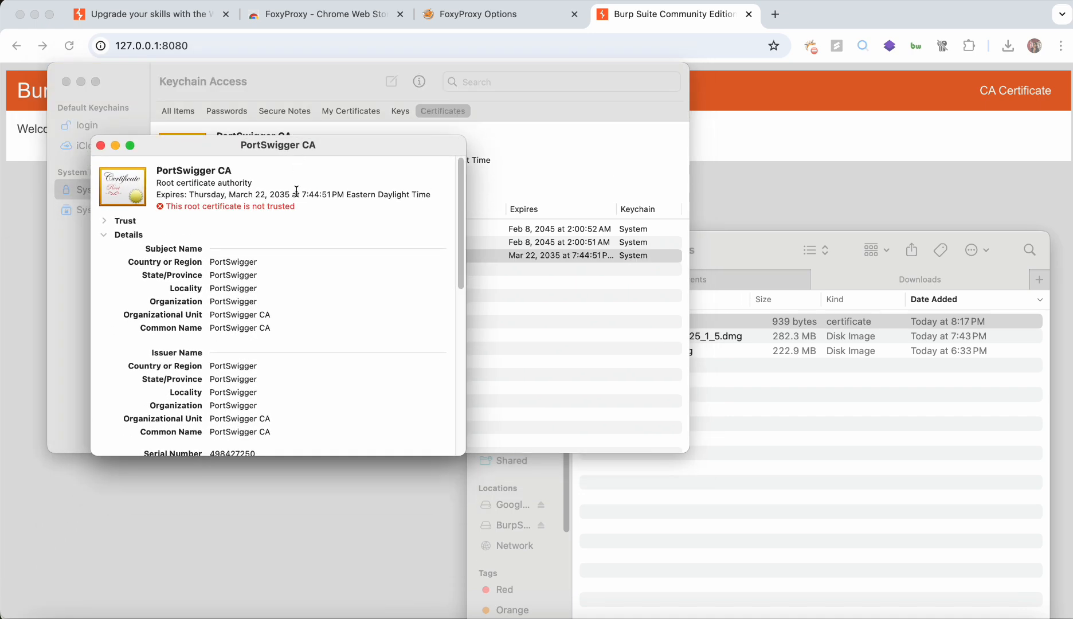
scroll(290, 304, down, 6)
scroll(290, 304, down, 3)
scroll(290, 307, up, 8)
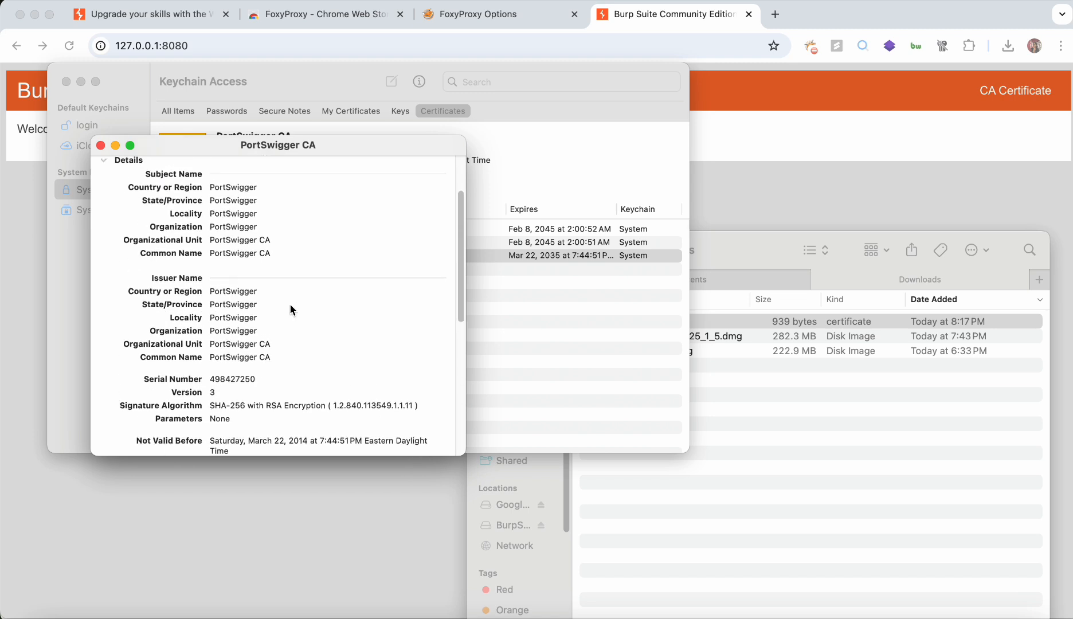
Expand the PortSwigger CA certificate's Trust settings and set "When using this certificate" to Always Trust
click(104, 221)
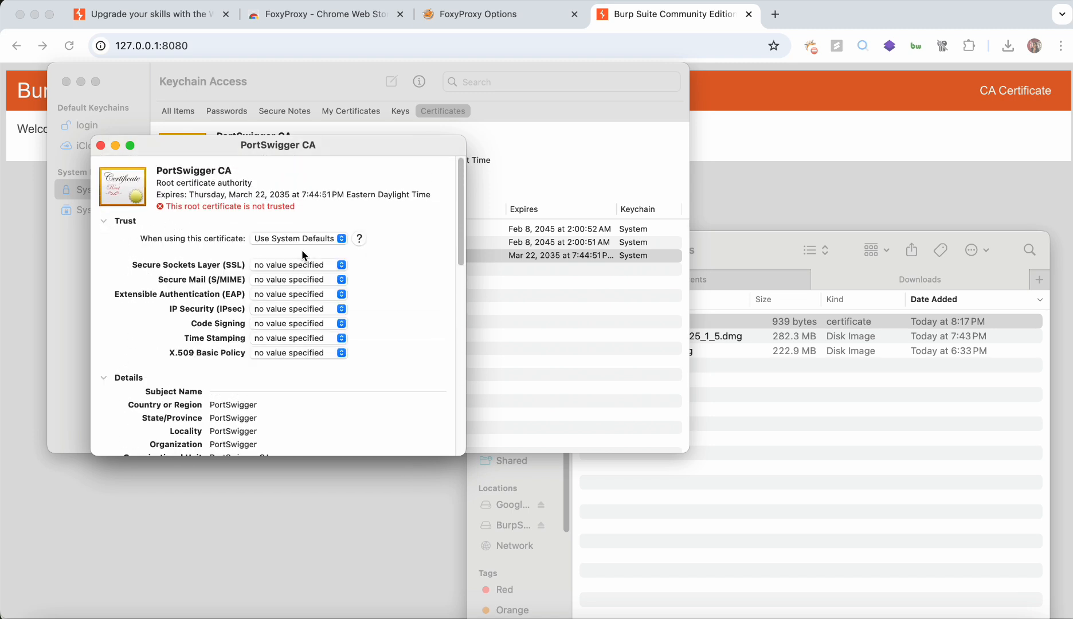
click(308, 241)
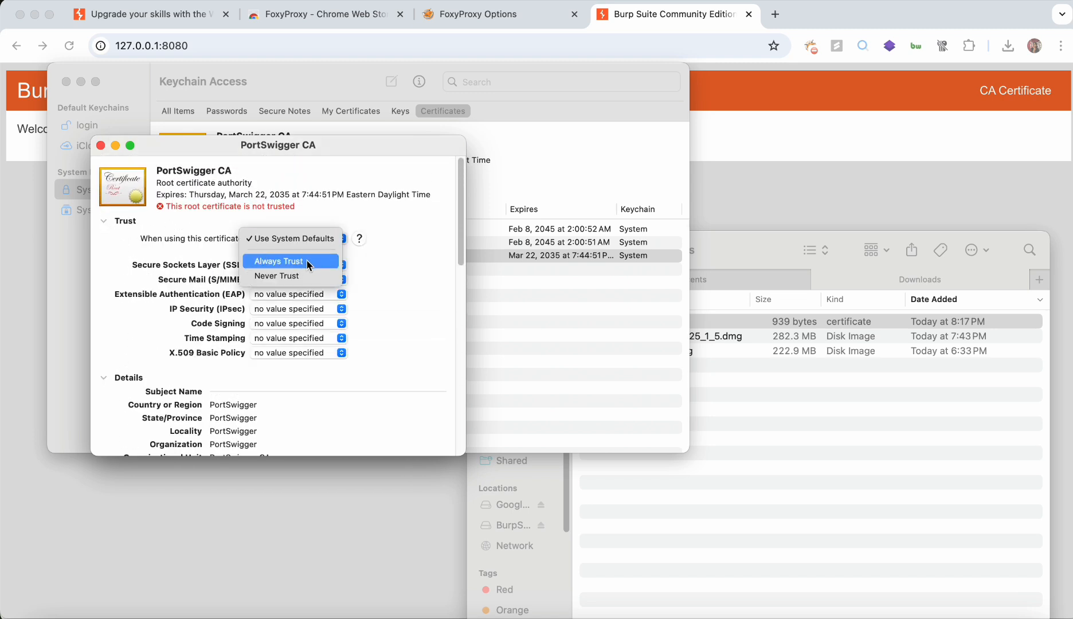
click(308, 263)
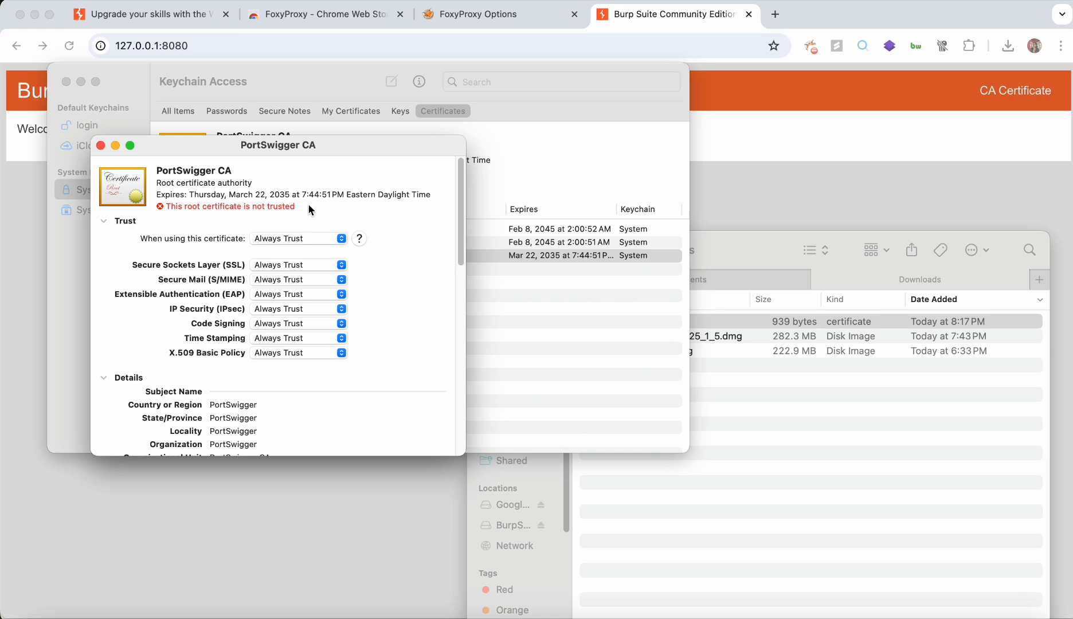
scroll(169, 334, down, 5)
scroll(169, 334, up, 5)
scroll(171, 332, down, 10)
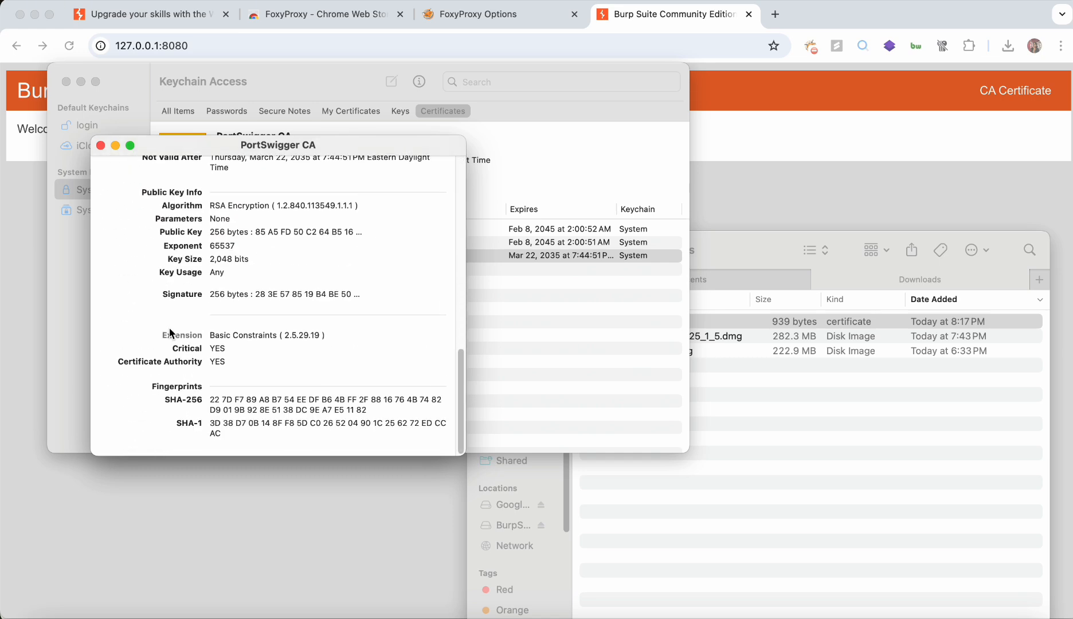
Close the PortSwigger CA certificate window and authorize the trust settings update with the account password
click(107, 146)
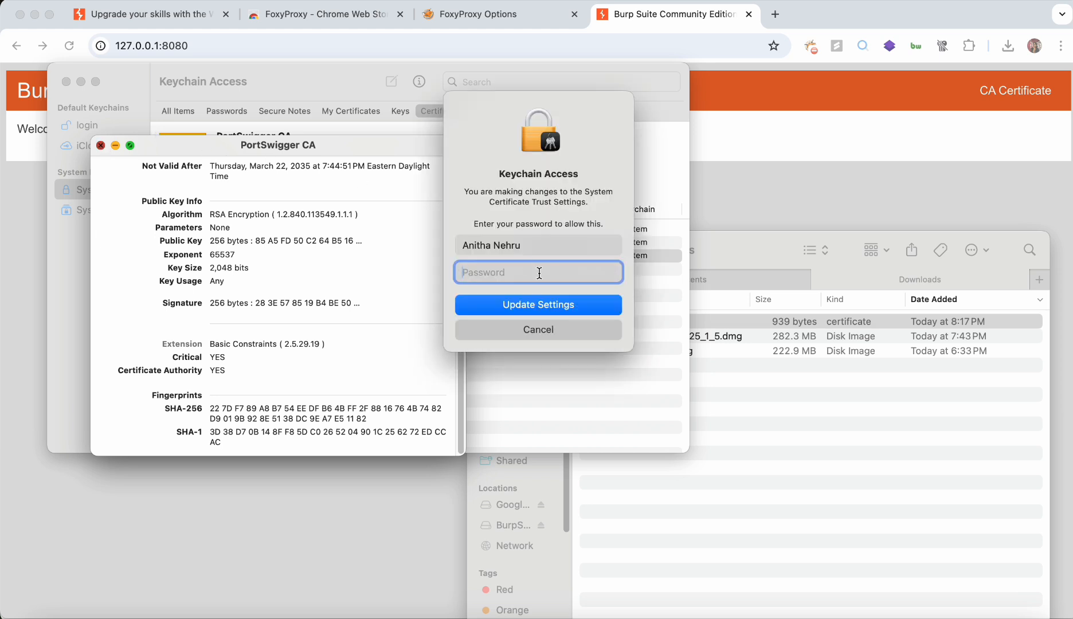
text(••••)
key(Return)
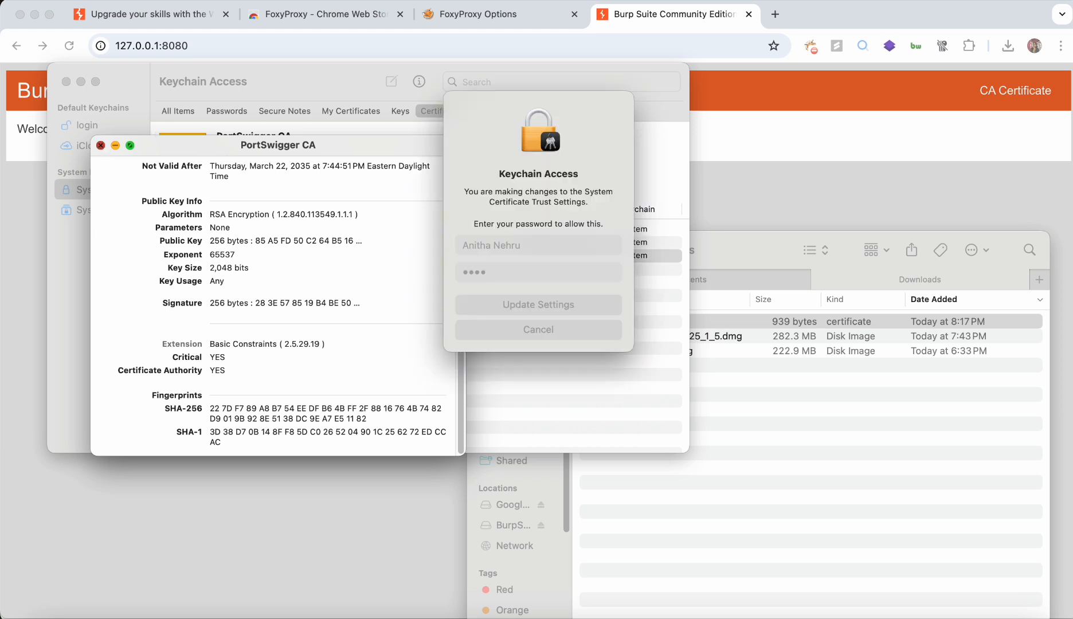
click(384, 293)
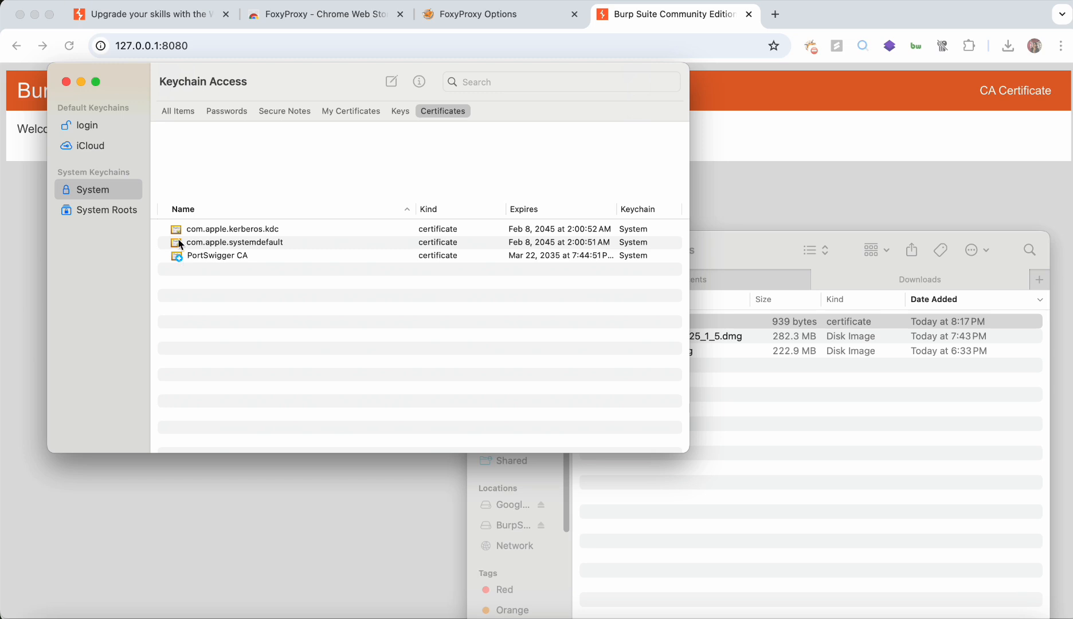
Close the Keychain Access and Finder Downloads windows
click(66, 81)
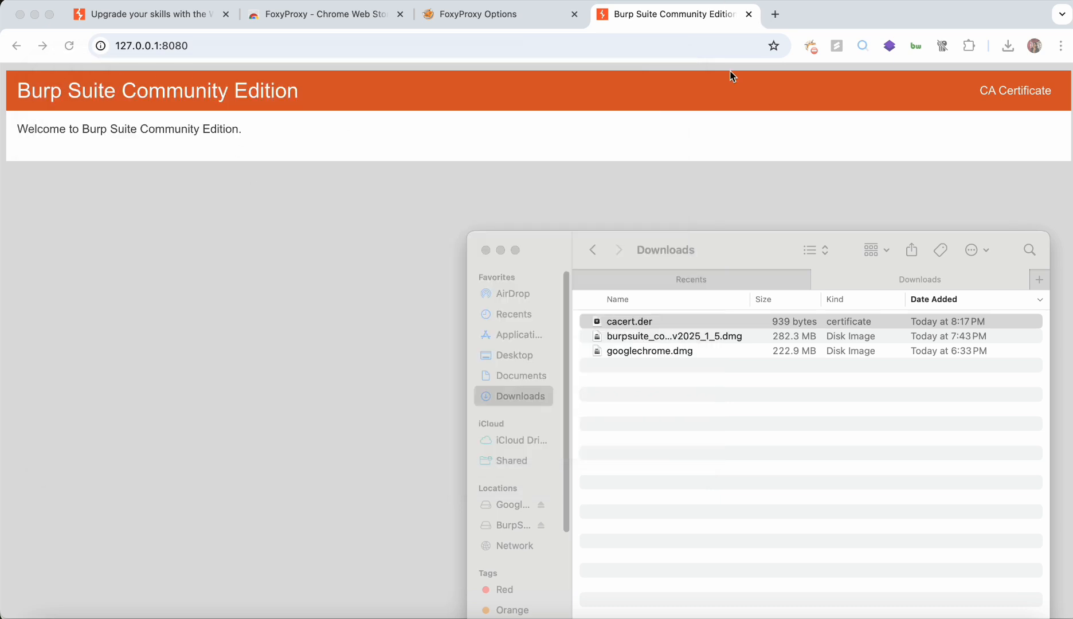
click(518, 261)
click(486, 250)
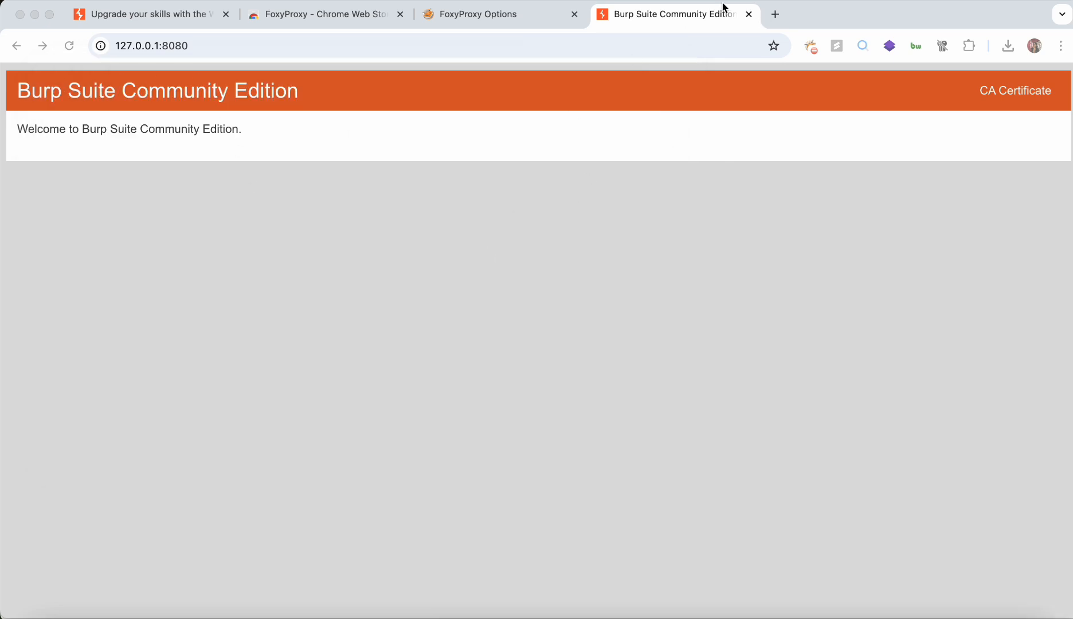
Close the browser tabs holding Burp's local page and the FoxyProxy options
click(749, 14)
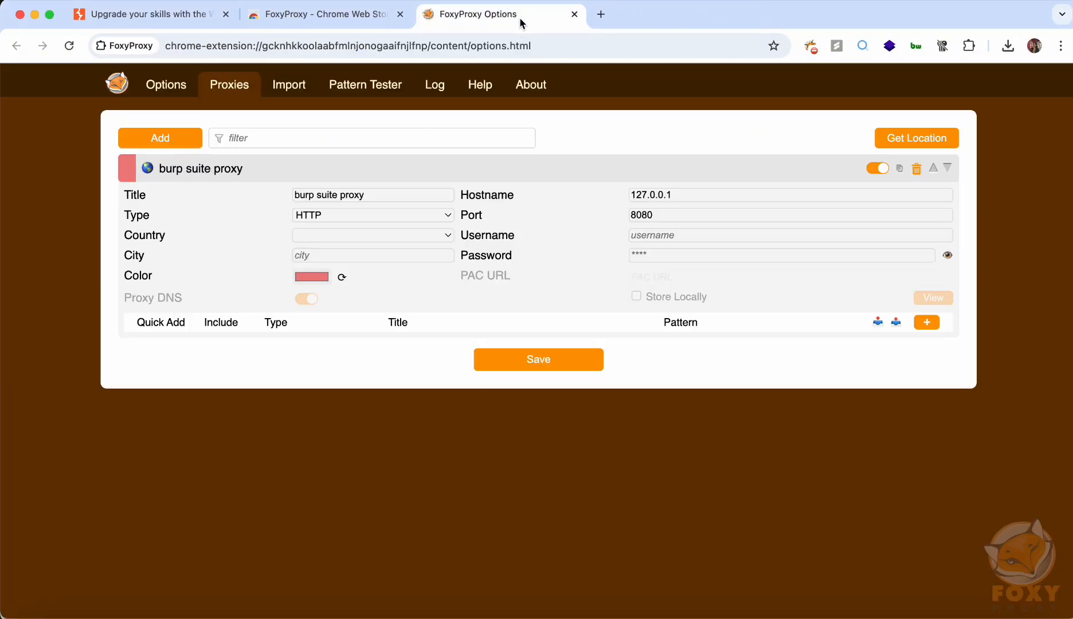
click(574, 14)
click(431, 15)
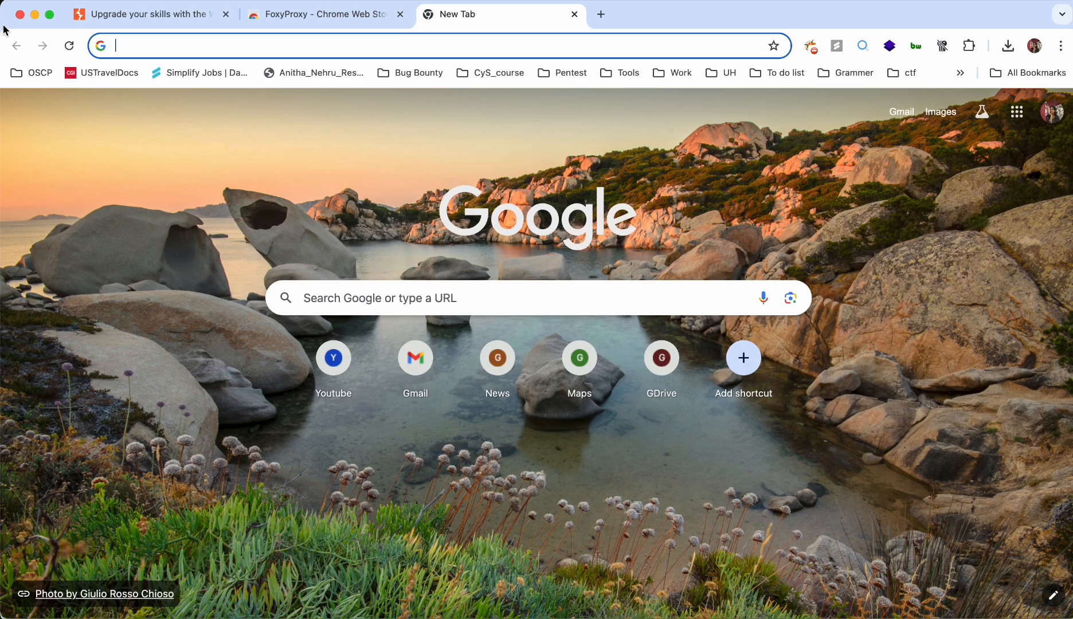
Close the Chrome window and exit Burp Suite, confirming that all Burp windows should close
click(19, 14)
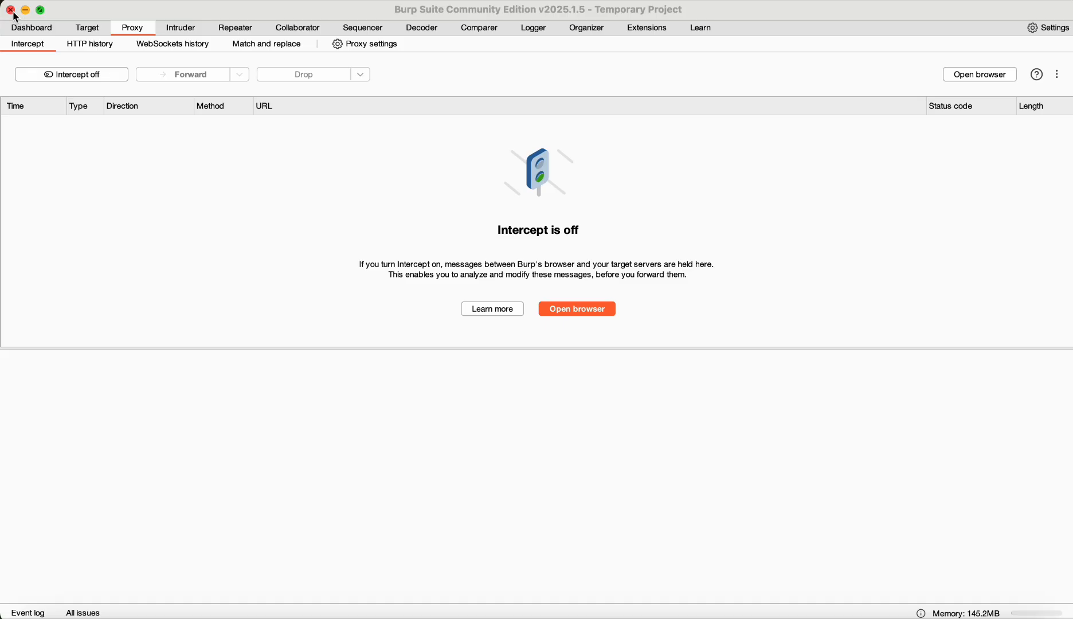
click(14, 14)
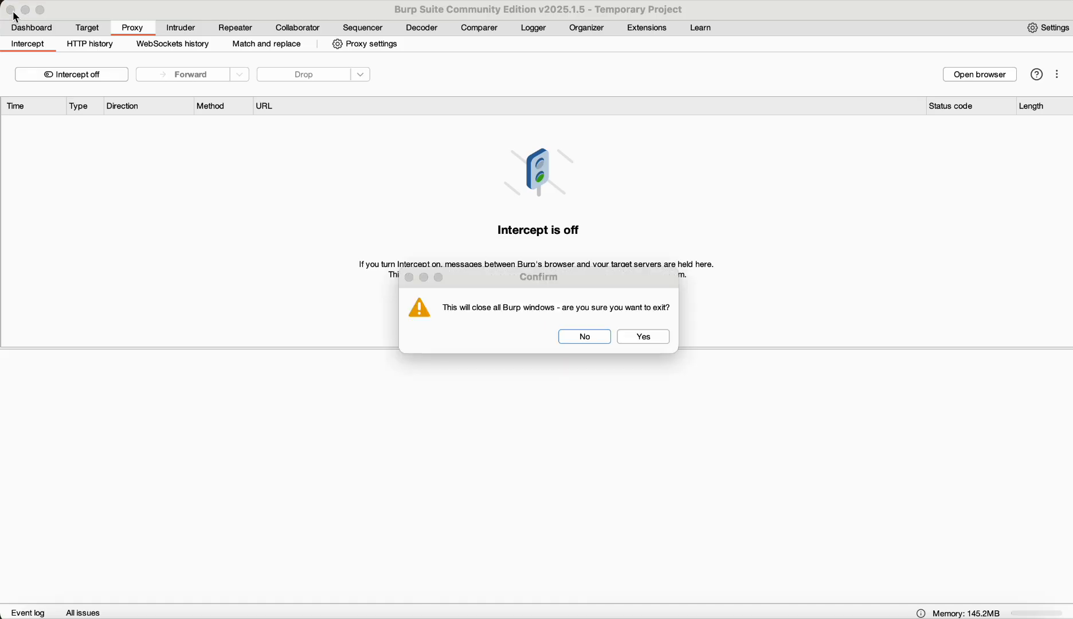
click(633, 338)
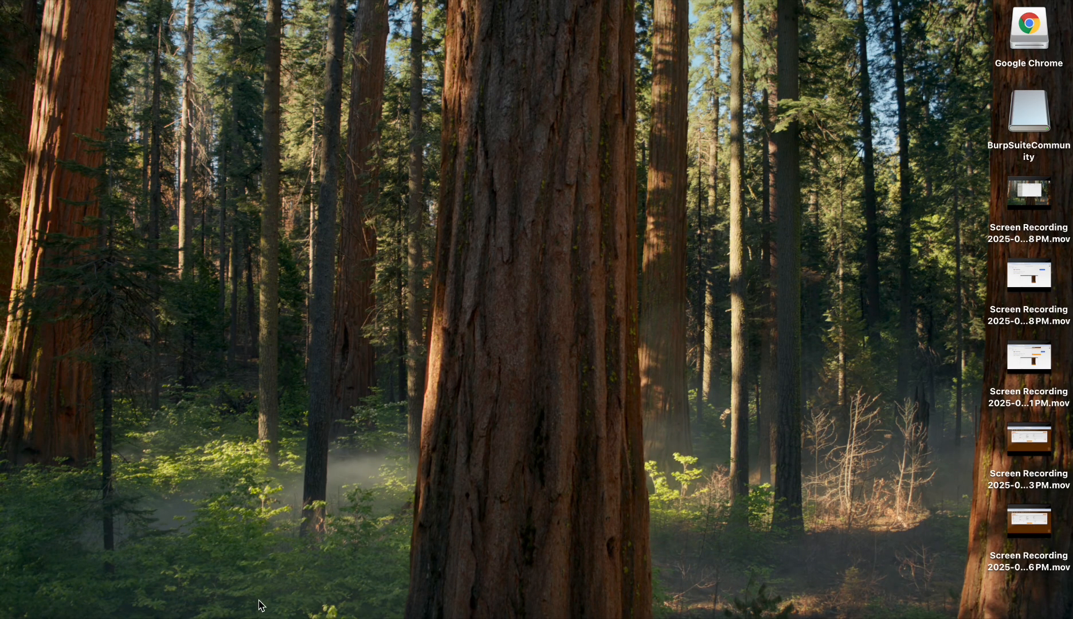
Relaunch Google Chrome through a system-wide search for "chro"
key(super+space)
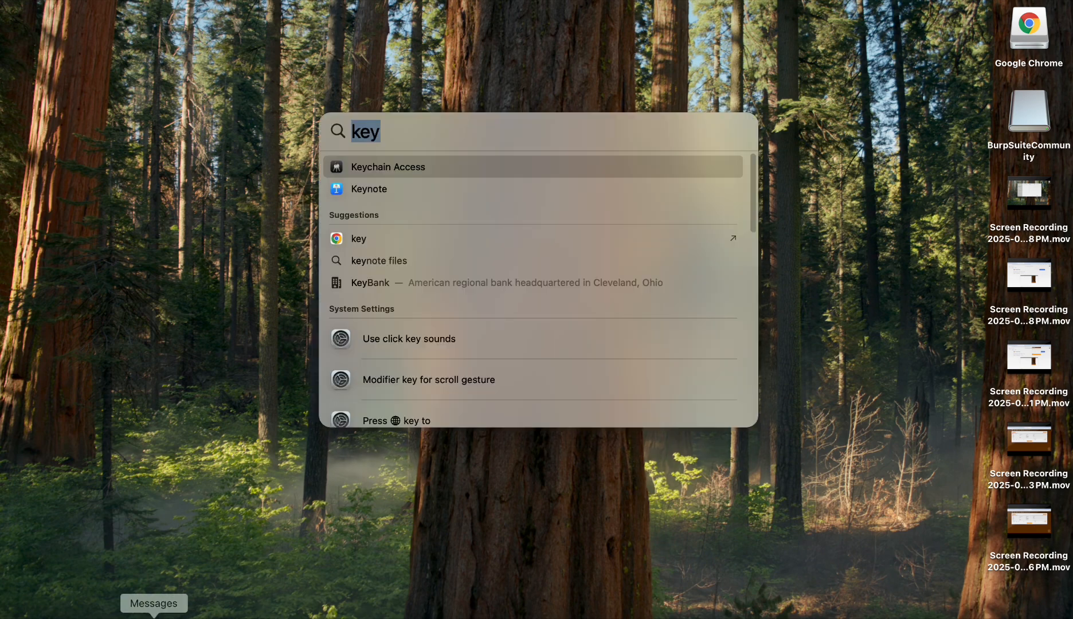
text(chro)
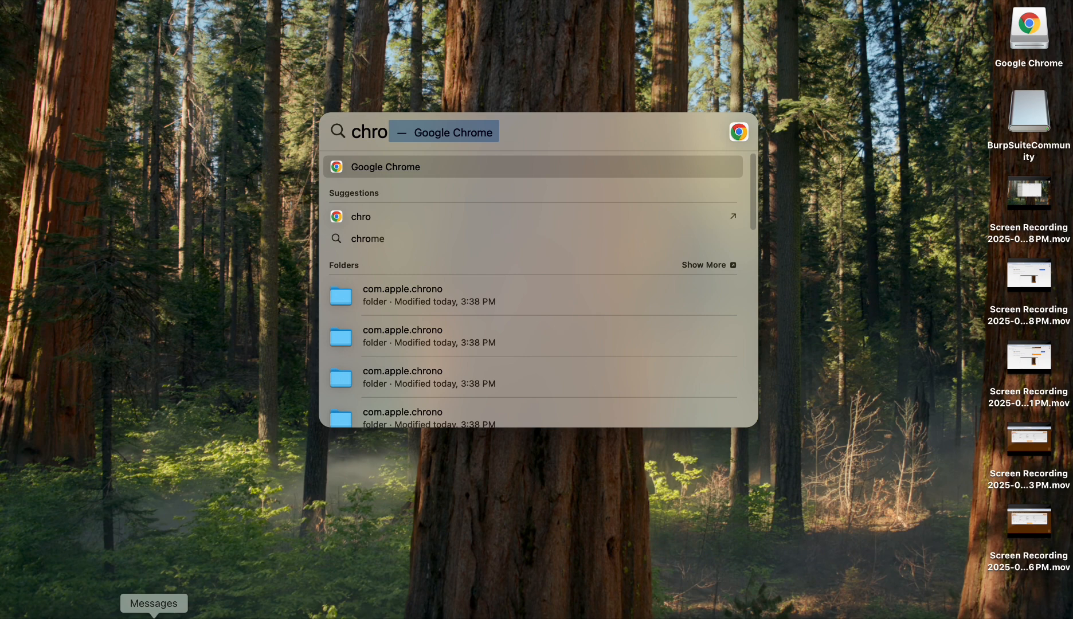
key(Return)
Relaunch Burp Suite Community Edition through a system-wide search for "burp" and start it with a temporary project in memory
key(super+space)
text(b)
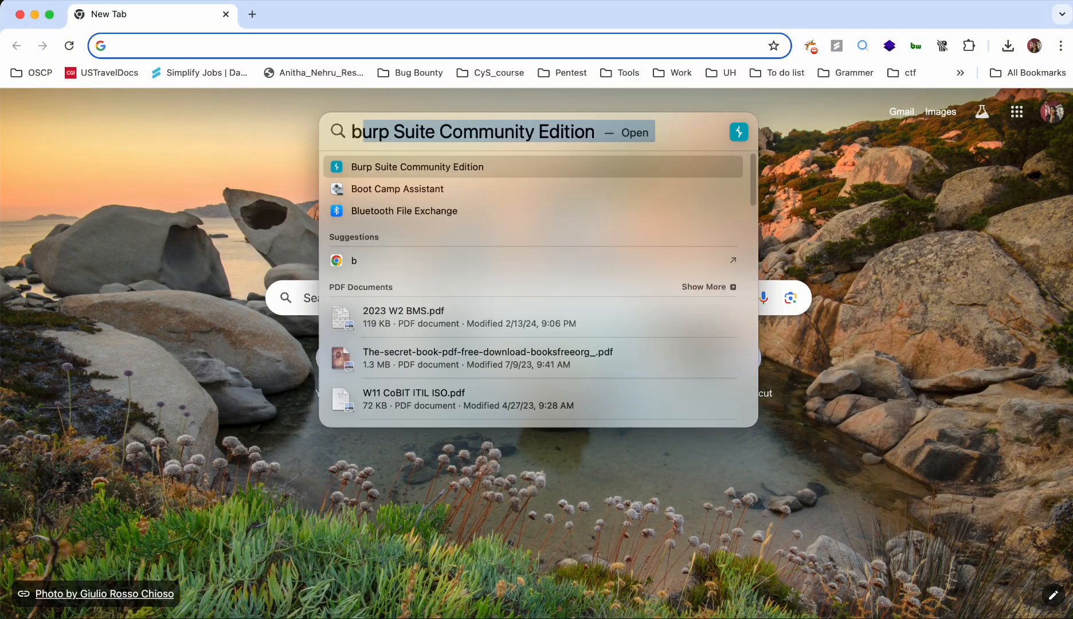
text(urp)
key(Return)
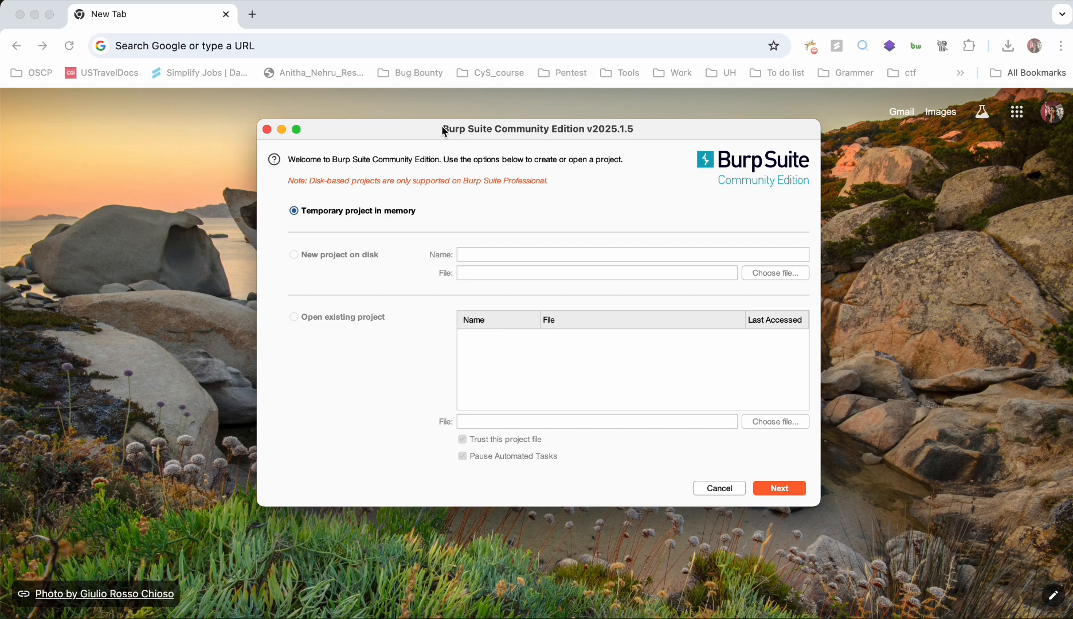
click(779, 488)
click(773, 486)
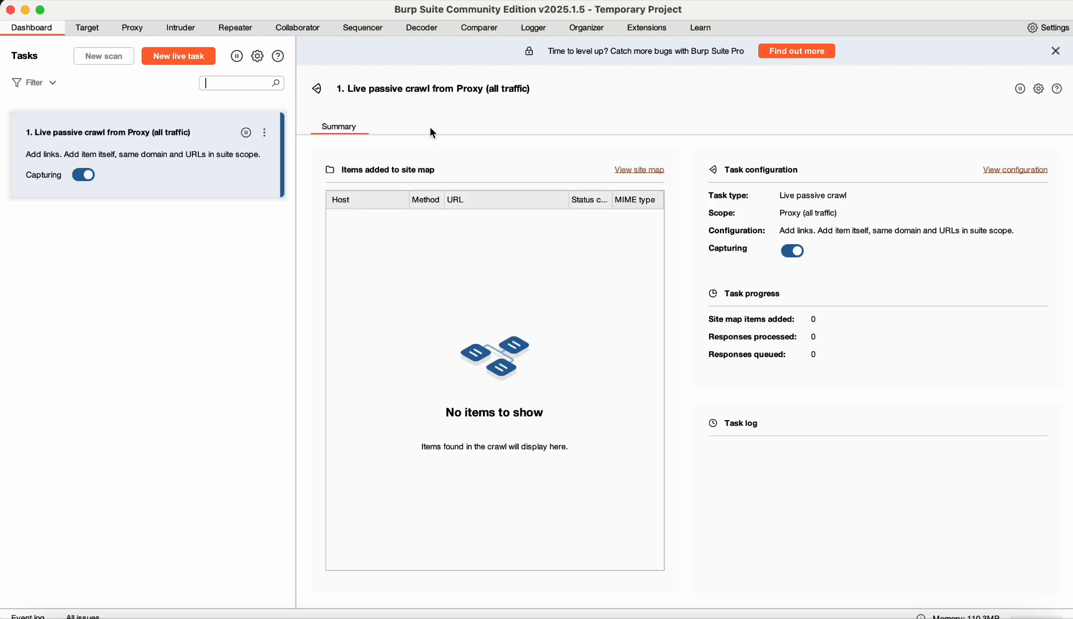
Turn on interception in Burp's Proxy tool and bring up the overview of open windows
click(132, 28)
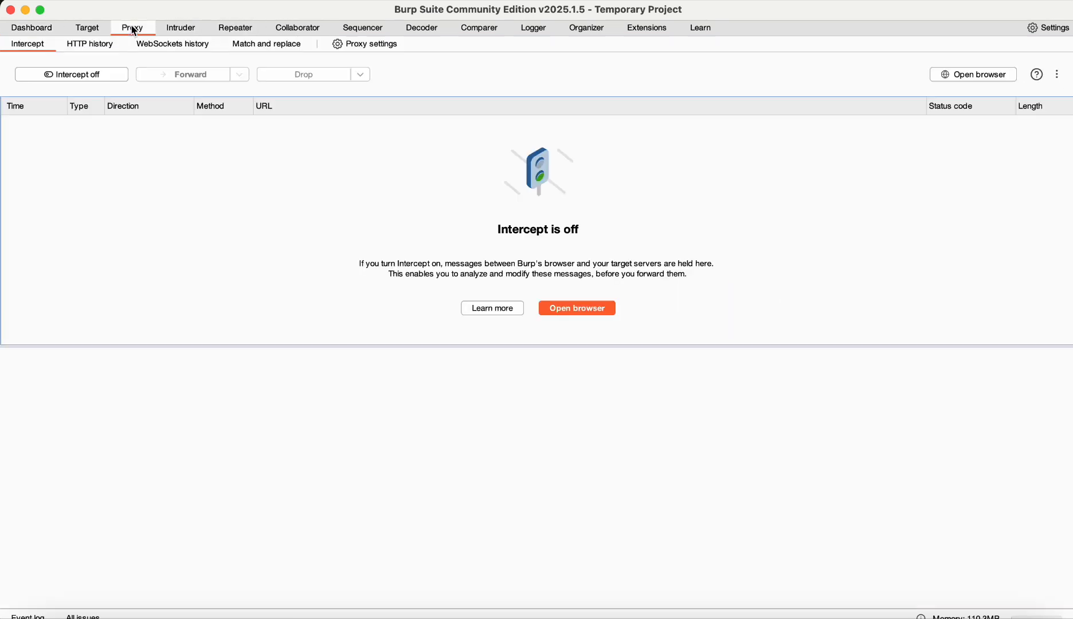
click(95, 78)
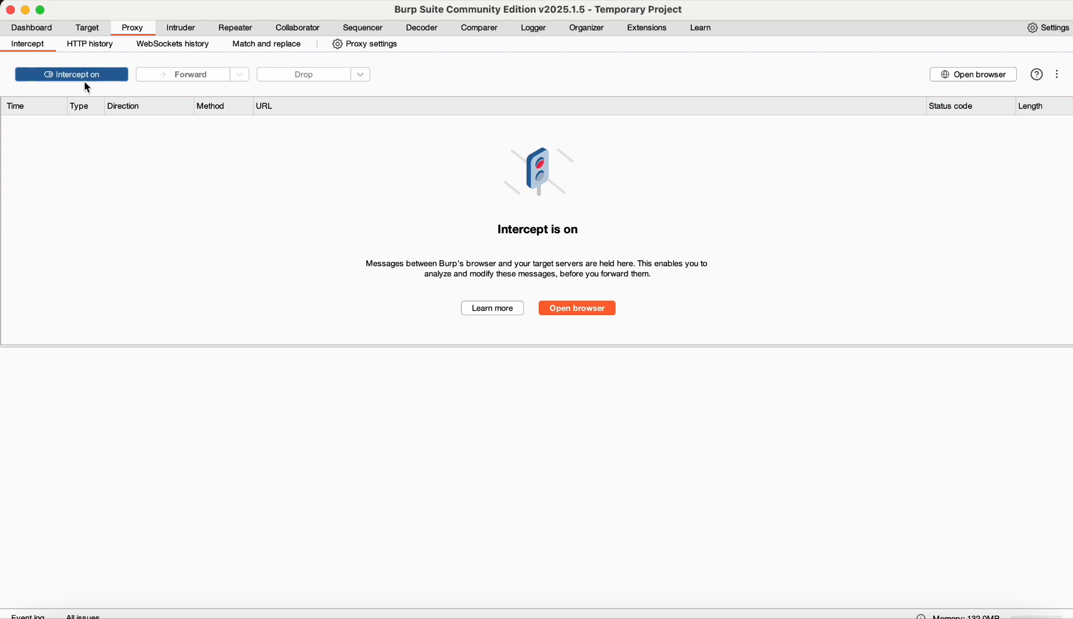
key(ctrl+Up)
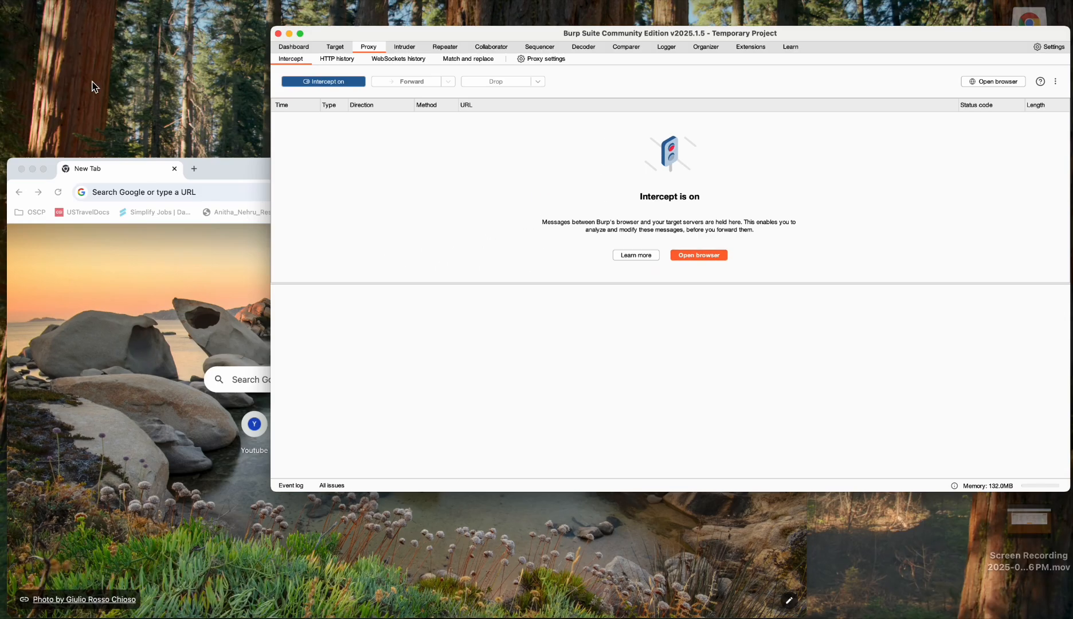
Switch to Google Chrome, search for "anna university" and open the Anna University, Chennai website from the results
click(240, 340)
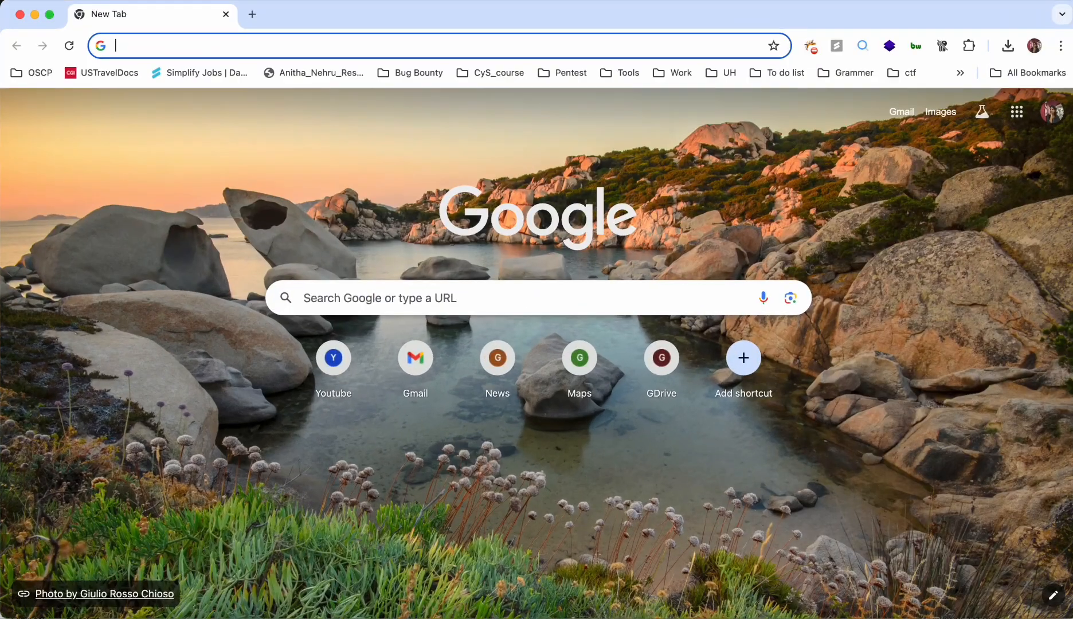
click(265, 54)
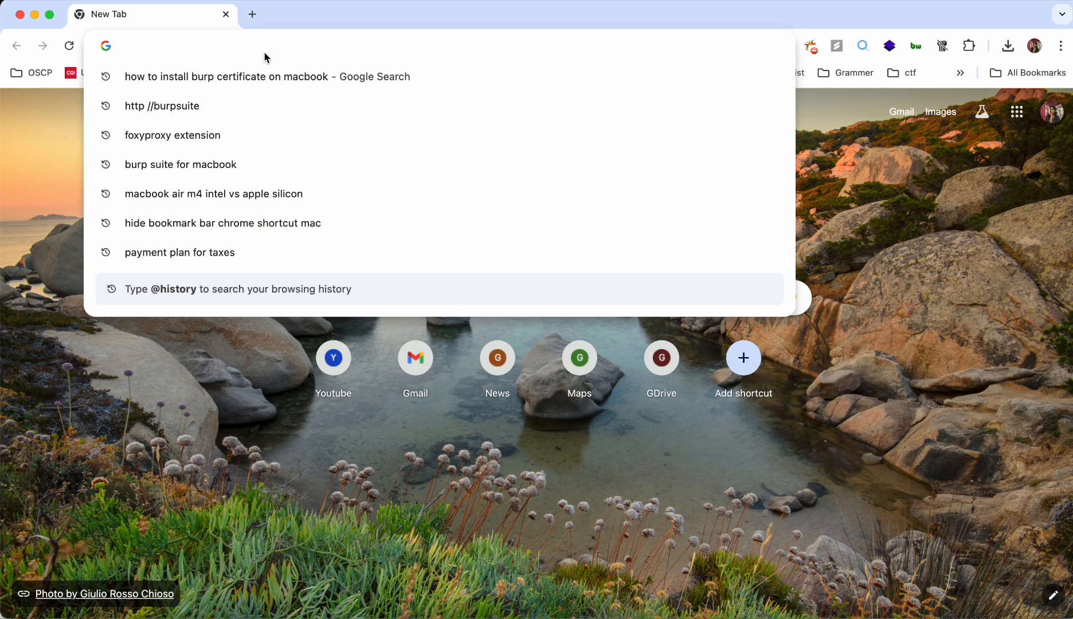
text(anna university)
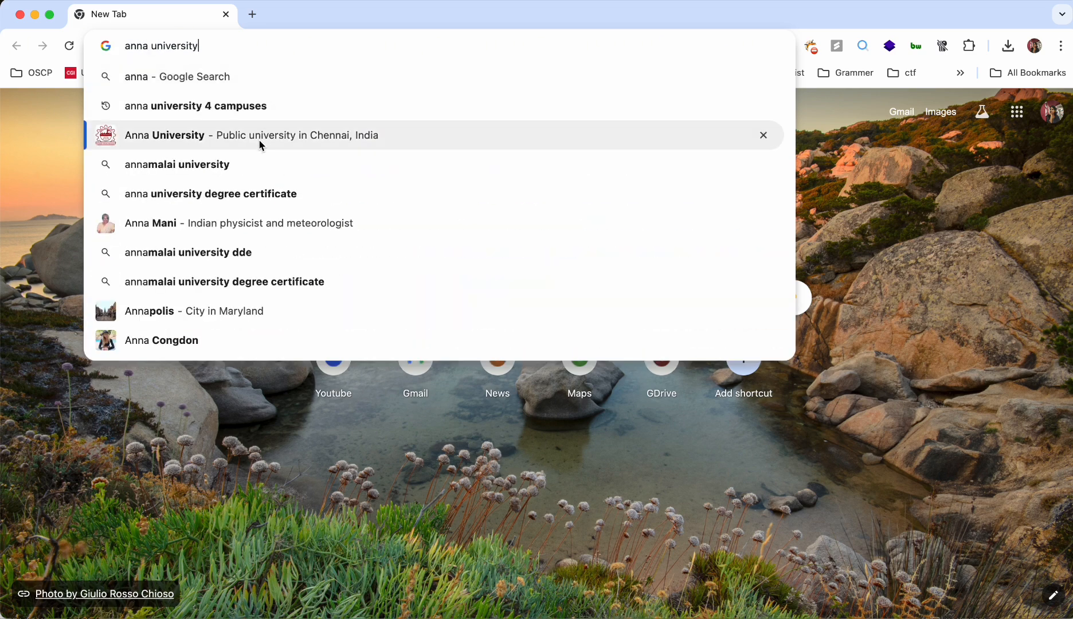
click(258, 140)
click(208, 235)
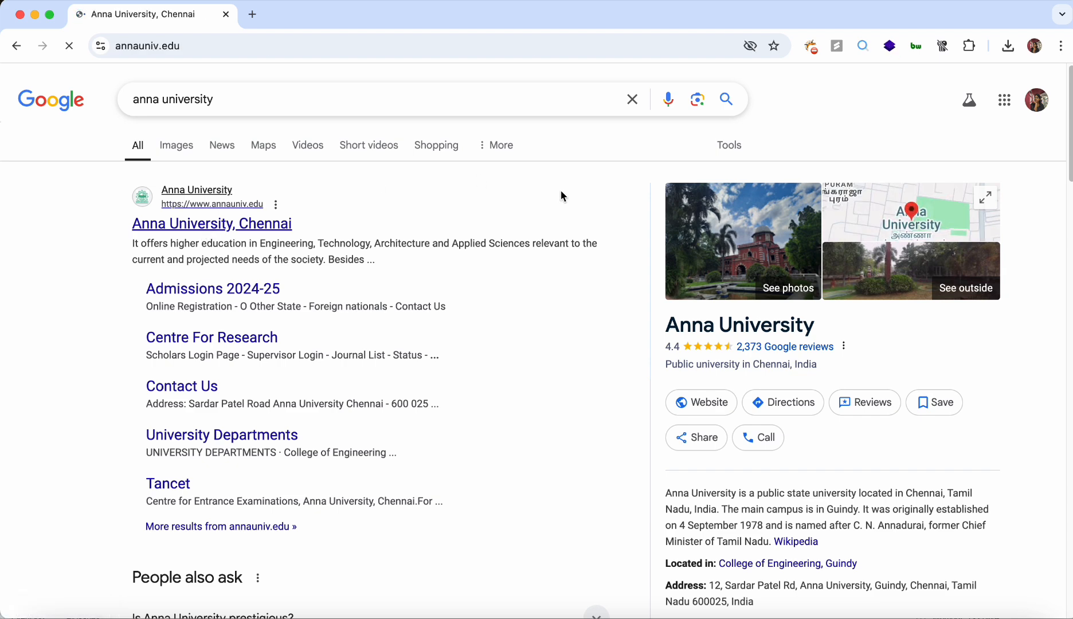
Activate the "burp suite proxy" profile in FoxyProxy and close the extension's popup
click(810, 45)
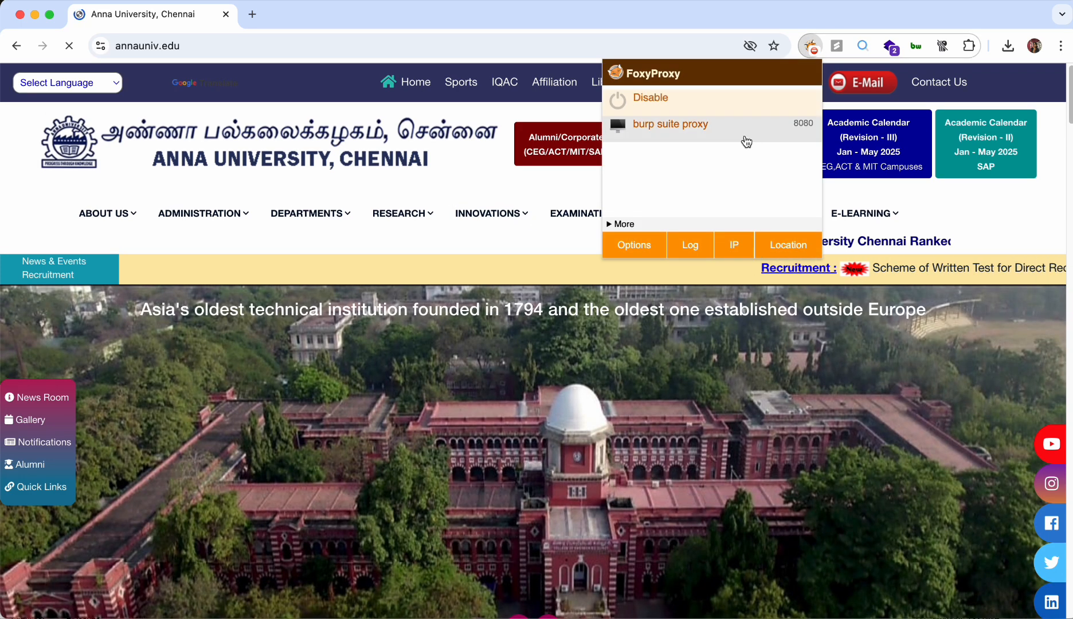
click(746, 137)
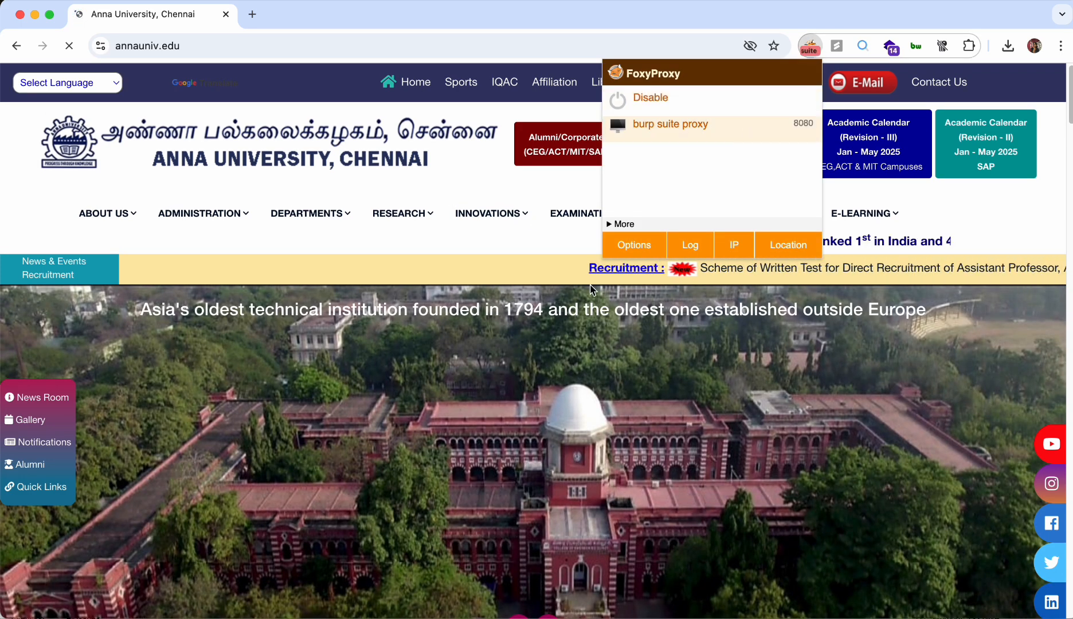
click(426, 367)
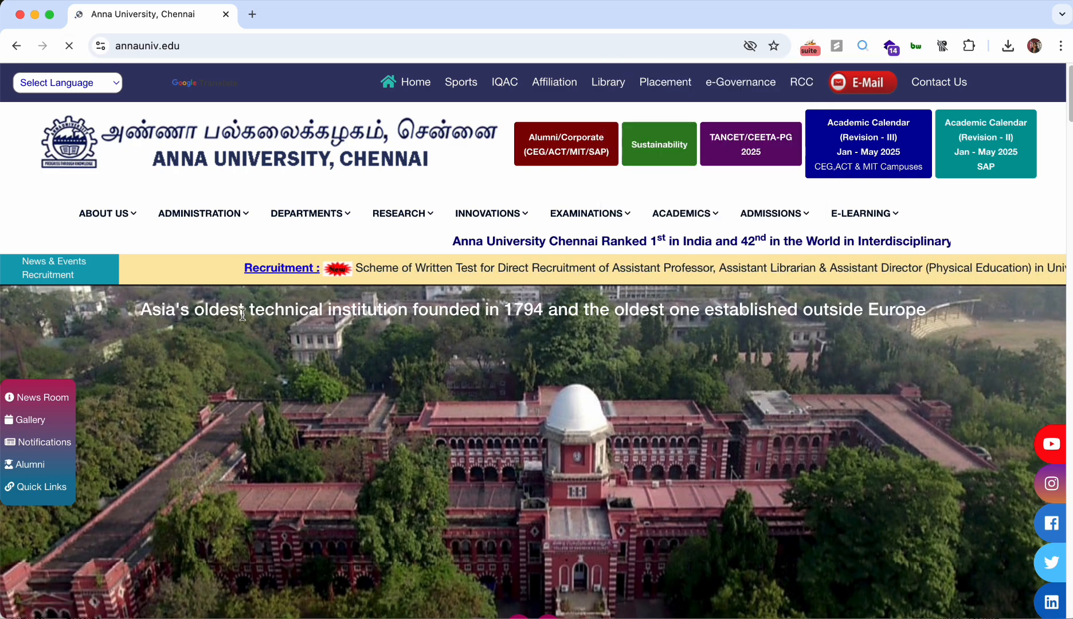
Switch to Burp Suite, forward all the held requests in Proxy interception and open the HTTP history
key(ctrl+Up)
click(573, 215)
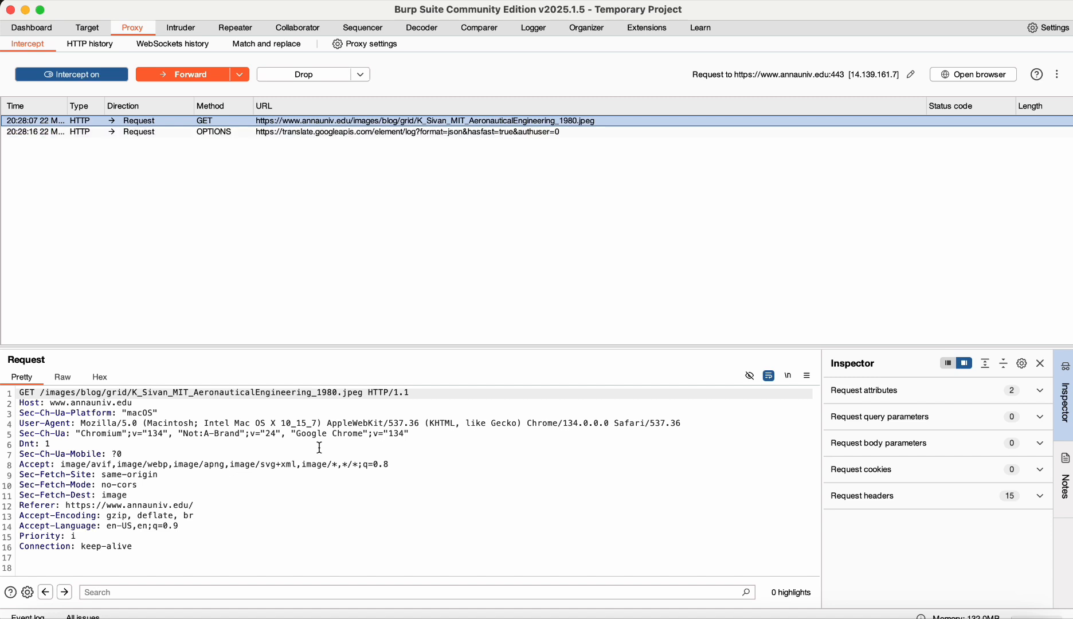
click(180, 75)
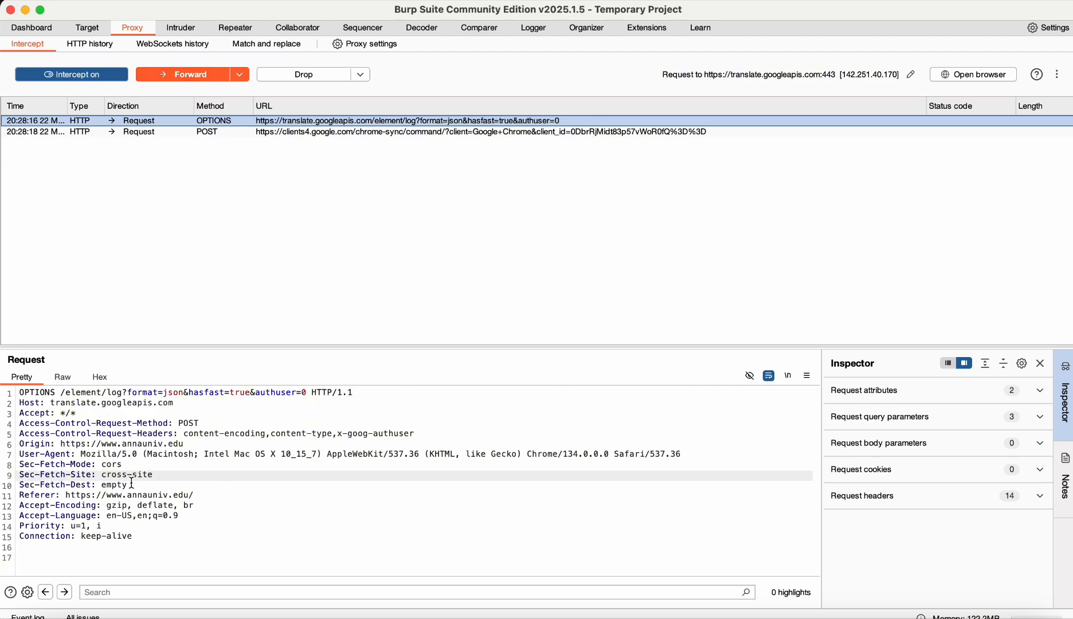
click(167, 76)
click(167, 76)
click(166, 75)
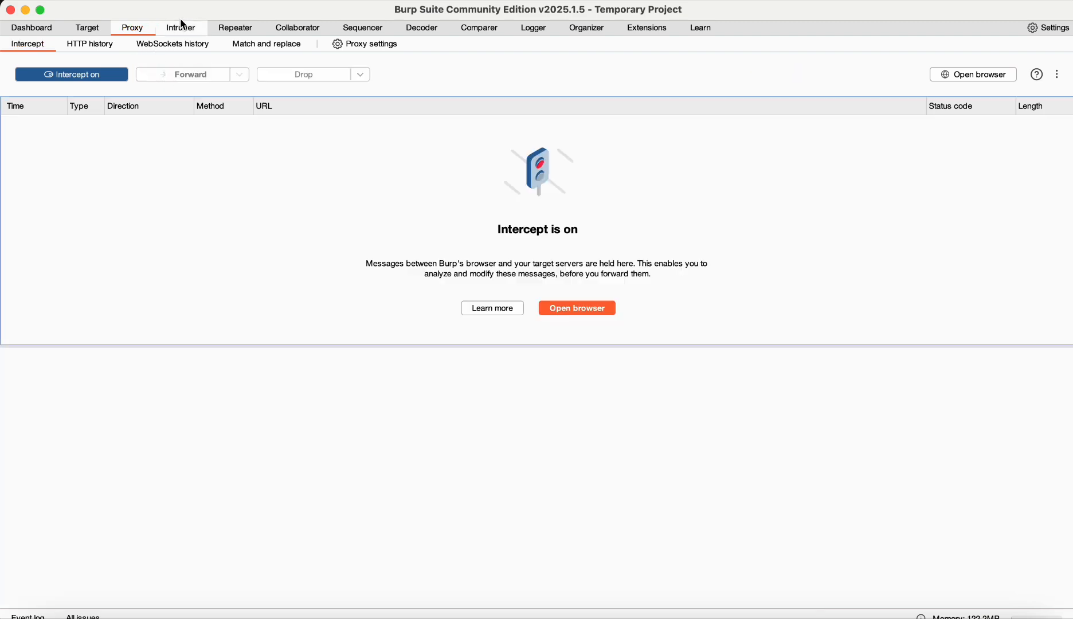
click(87, 45)
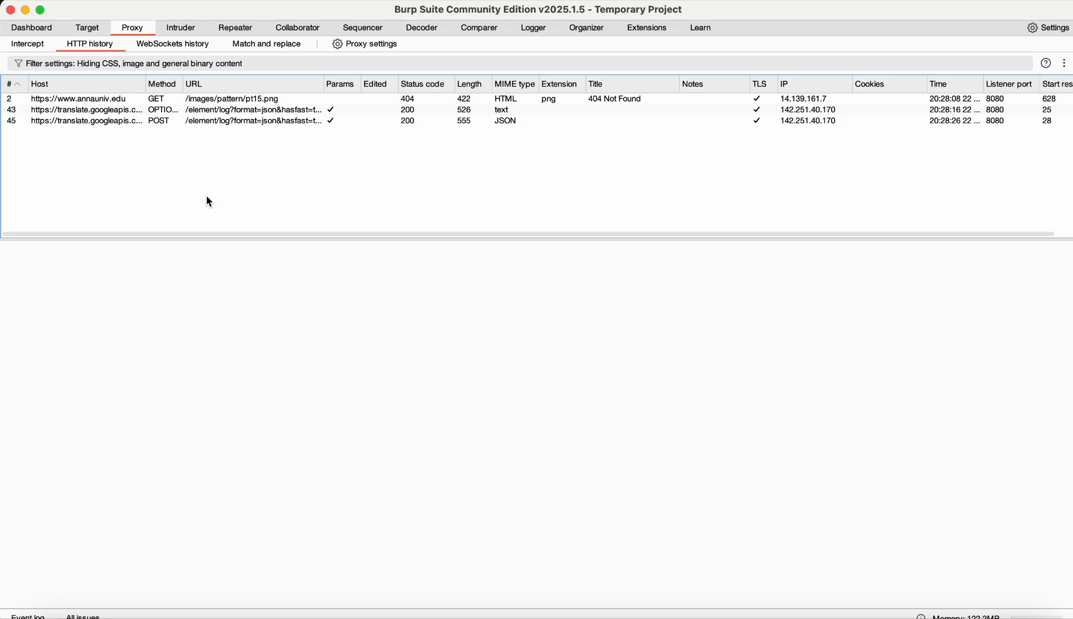
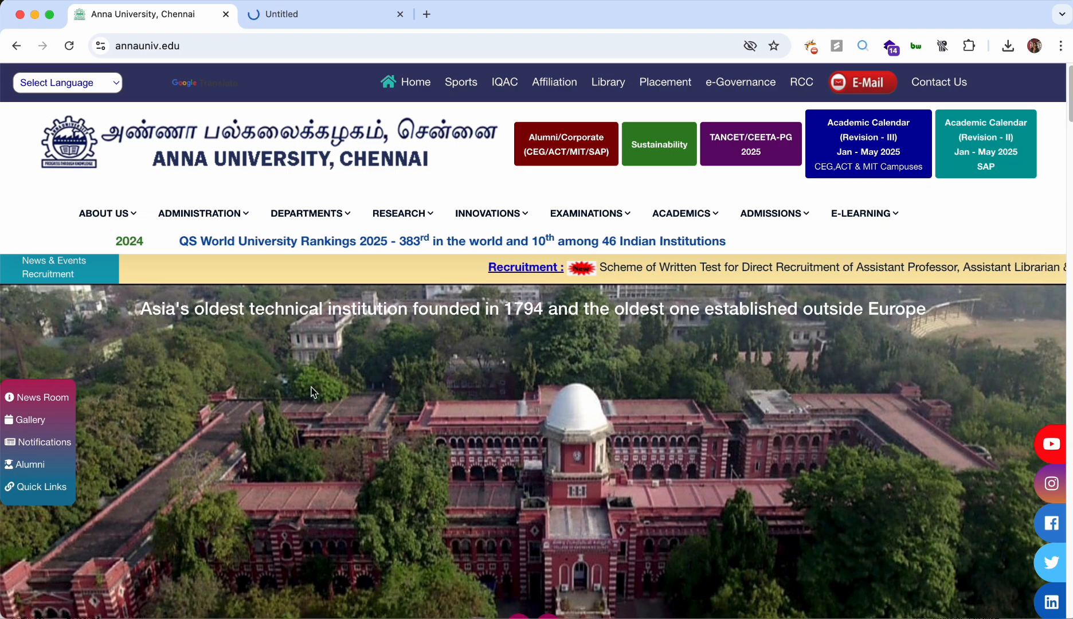
Return to Burp Suite and select the GET request to library.annauniv.edu in the Proxy HTTP history
key(ctrl+Up)
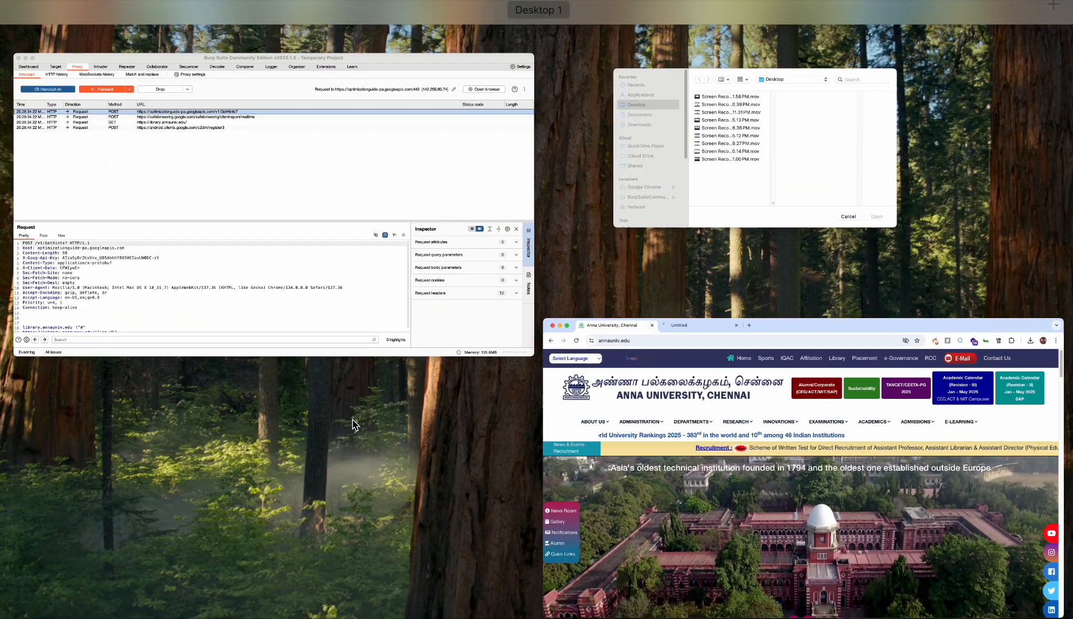
click(378, 302)
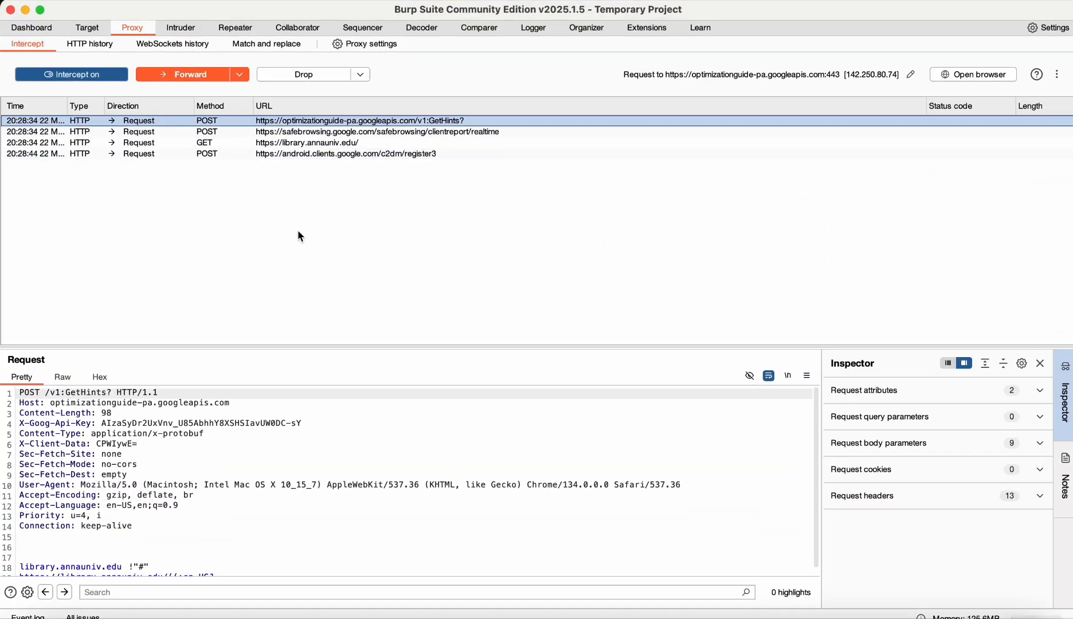
click(88, 39)
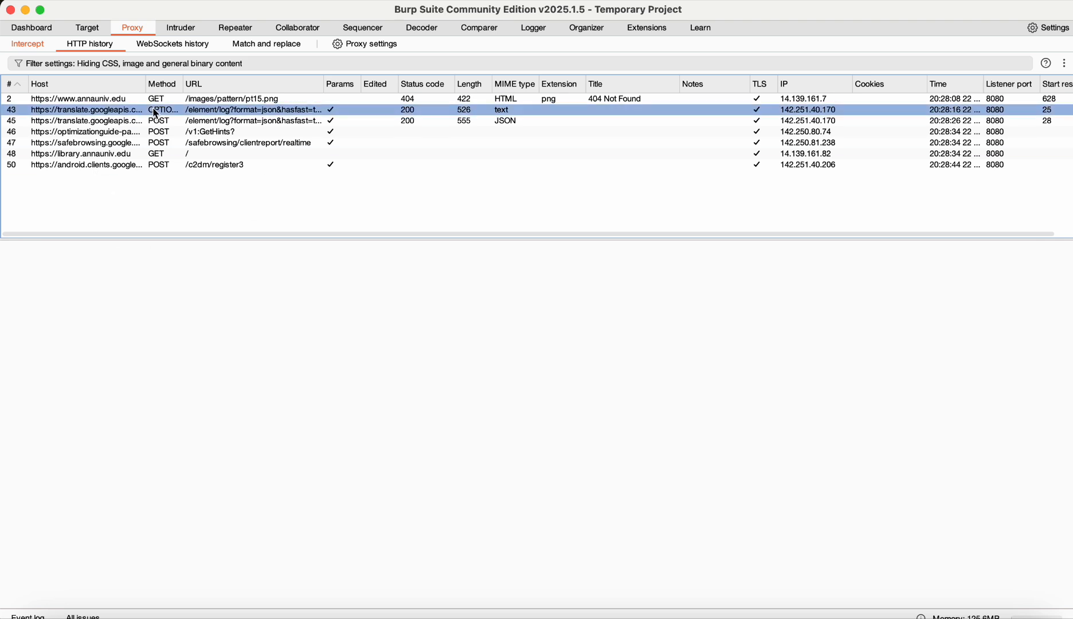
click(193, 153)
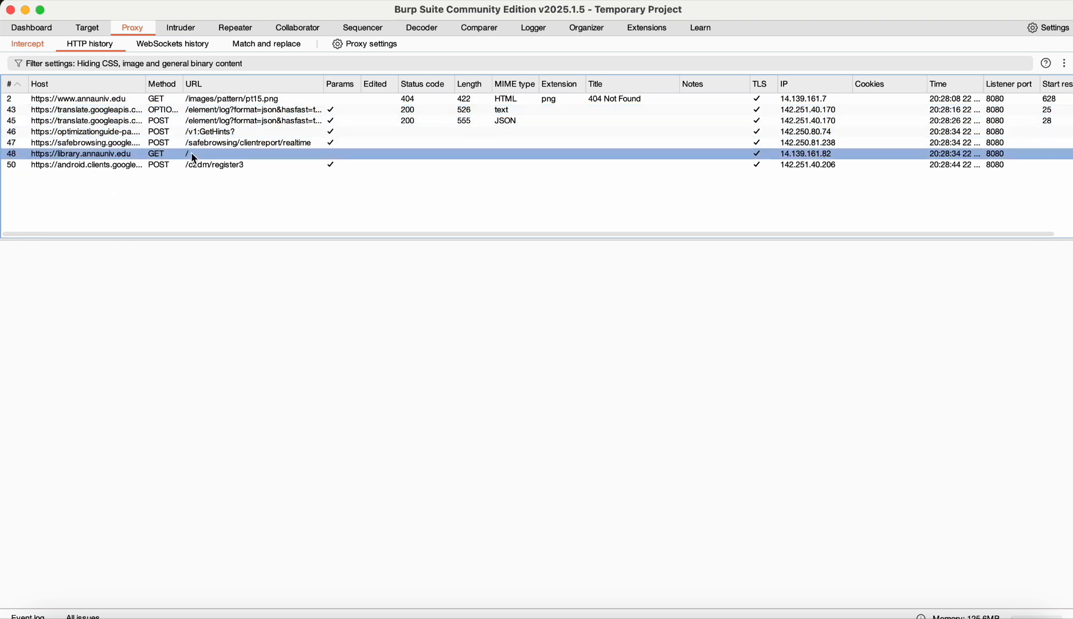